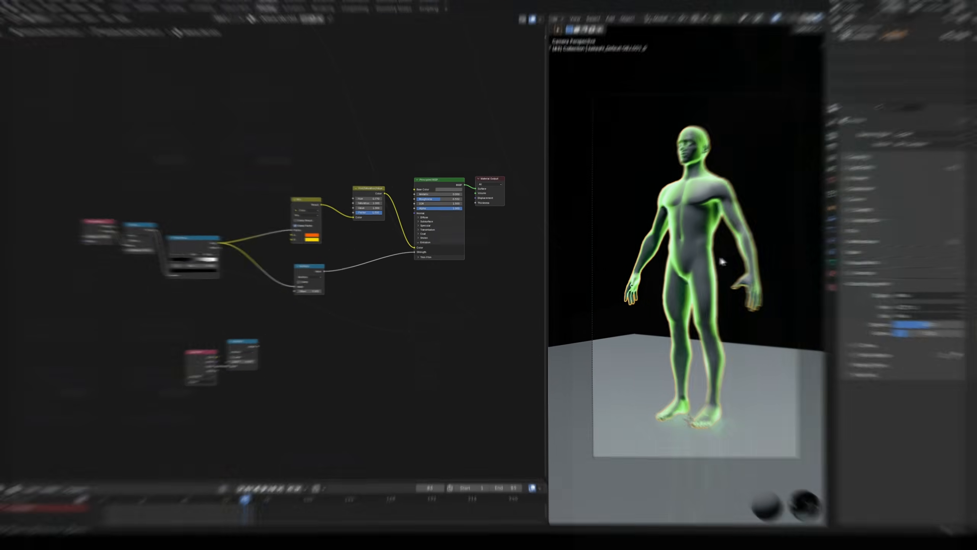
Step: Examine the glowing figure from several angles together with its emission shader nodes and the ACES 2.0 view transform
mouse_move(724, 256)
middle_mouse_down()
mouse_move(684, 272)
mouse_move(747, 260)
mouse_move(717, 260)
middle_mouse_up()
scroll(717, 260, "up", 3)
scroll(473, 293, "up", 4)
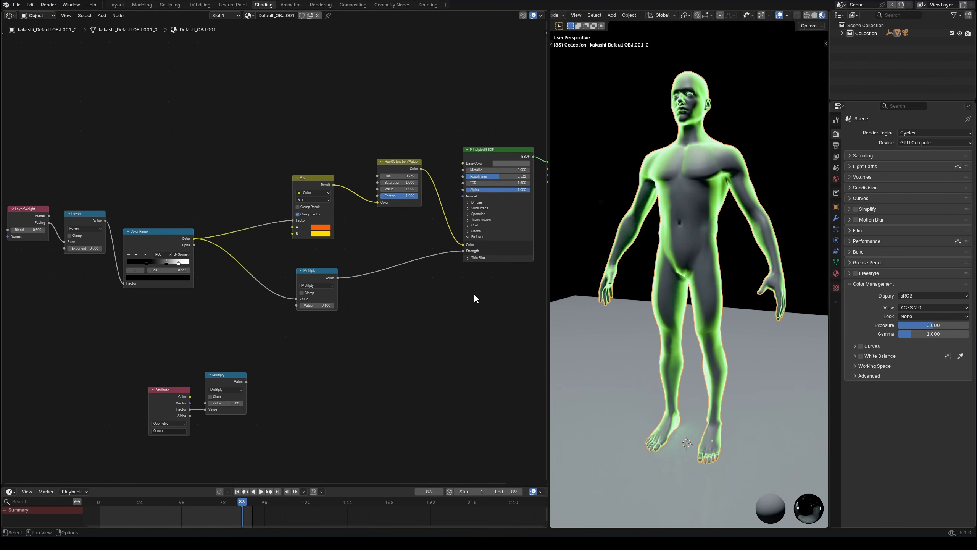
middle_click_drag(474, 293, 373, 312)
scroll(375, 316, "up", 2)
middle_click_drag(640, 255, 702, 254)
middle_click_drag(61, 349, 383, 319)
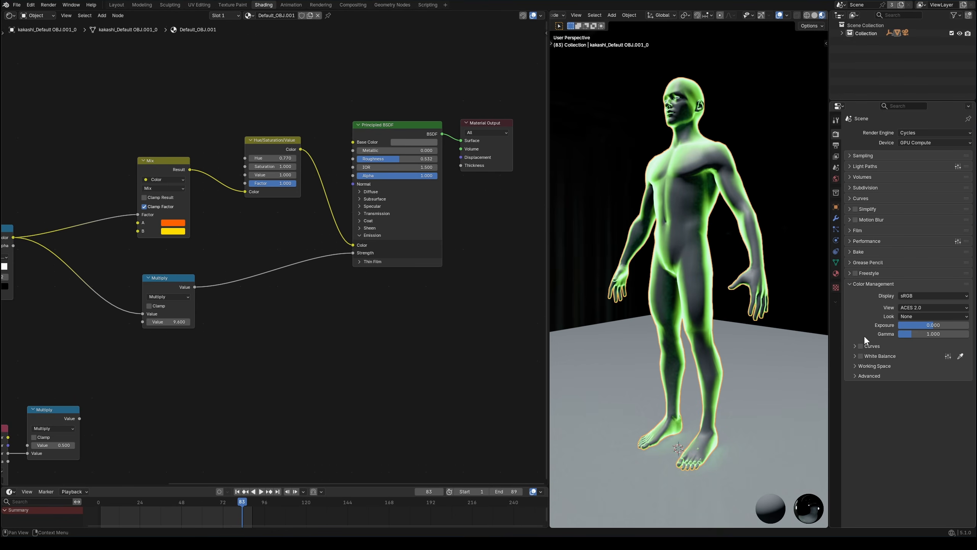
left_click(921, 308)
left_click(920, 308)
middle_click_drag(723, 323, 752, 338)
key("KP_0")
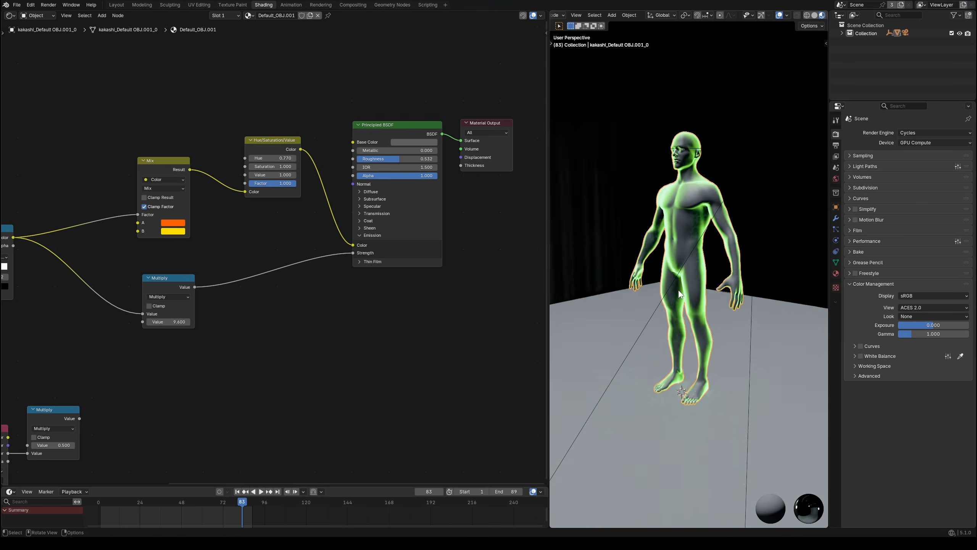
Step: Switch the node editor from the material's shader nodes to the Compositor
middle_click_drag(263, 240, 272, 257)
key("e")
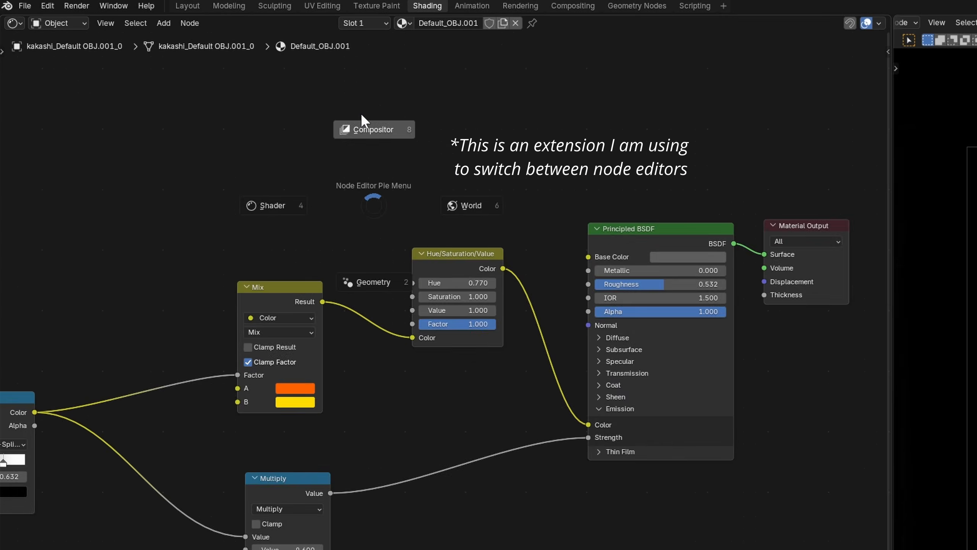
left_click(360, 113)
left_click(14, 22)
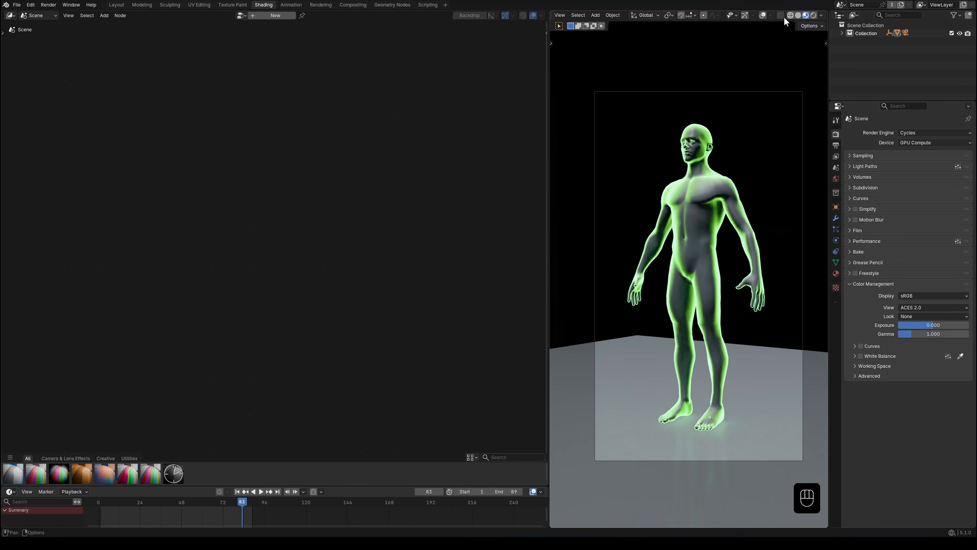
Step: Set the viewport's compositor display to Always and create a new compositing node tree
left_click(822, 15)
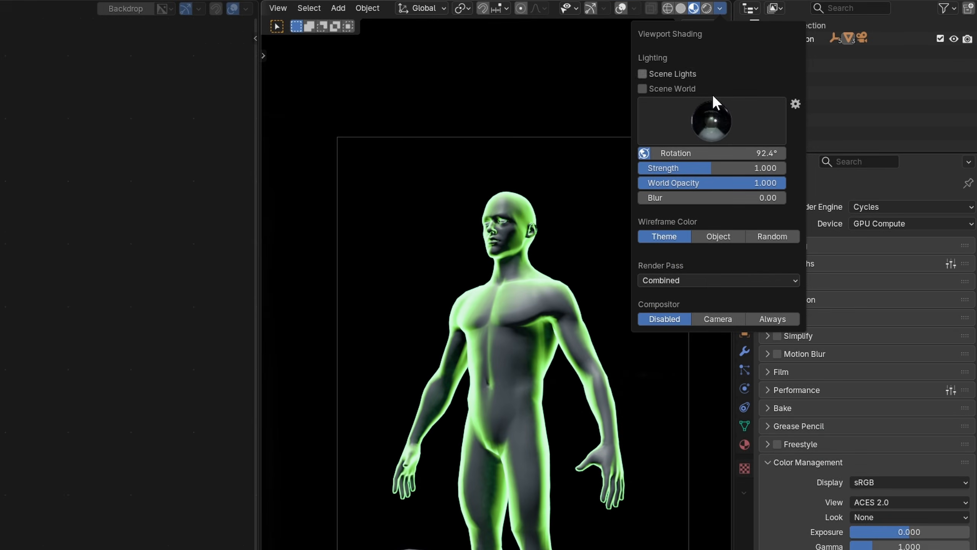
left_click(777, 319)
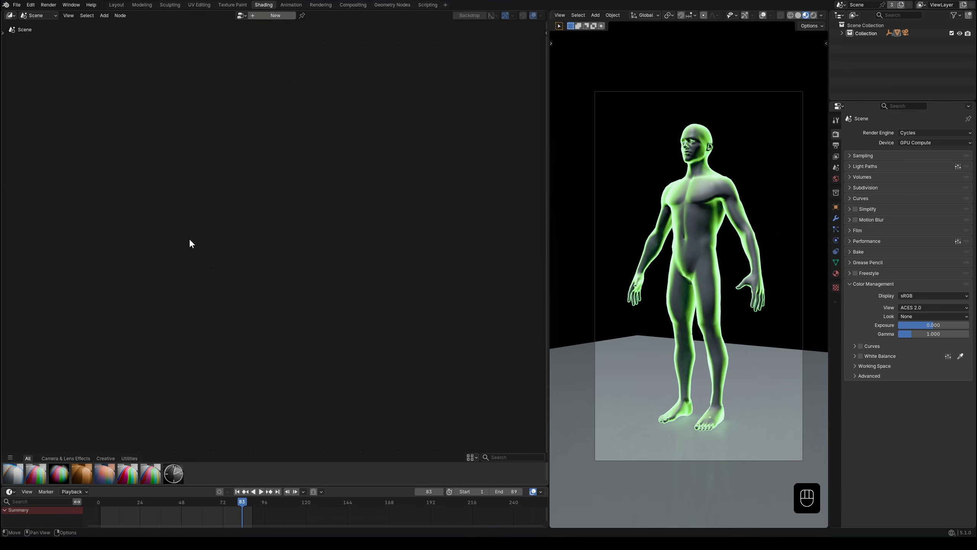
left_click(276, 16)
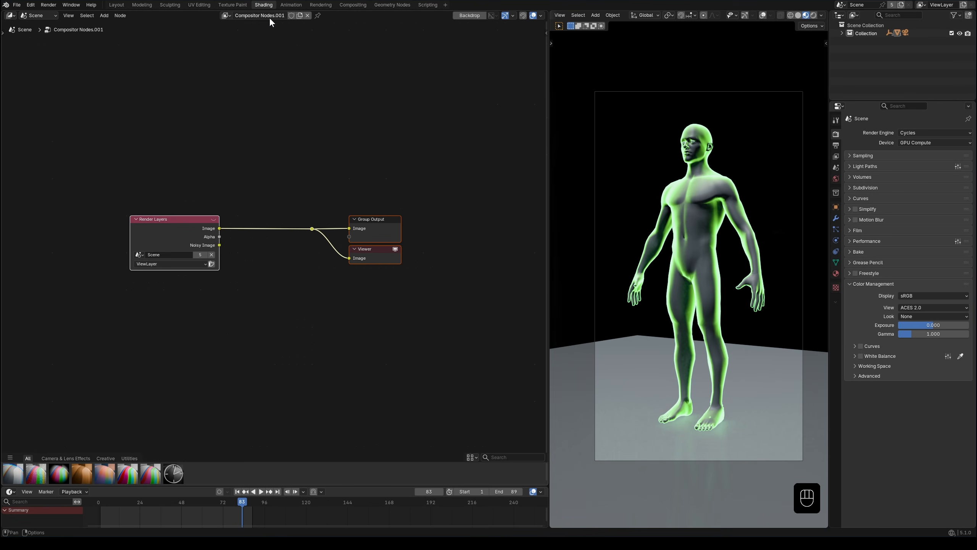
Step: Insert a Bloom Glare node between the Render Layers image and the outputs
left_click_drag(148, 187, 196, 234)
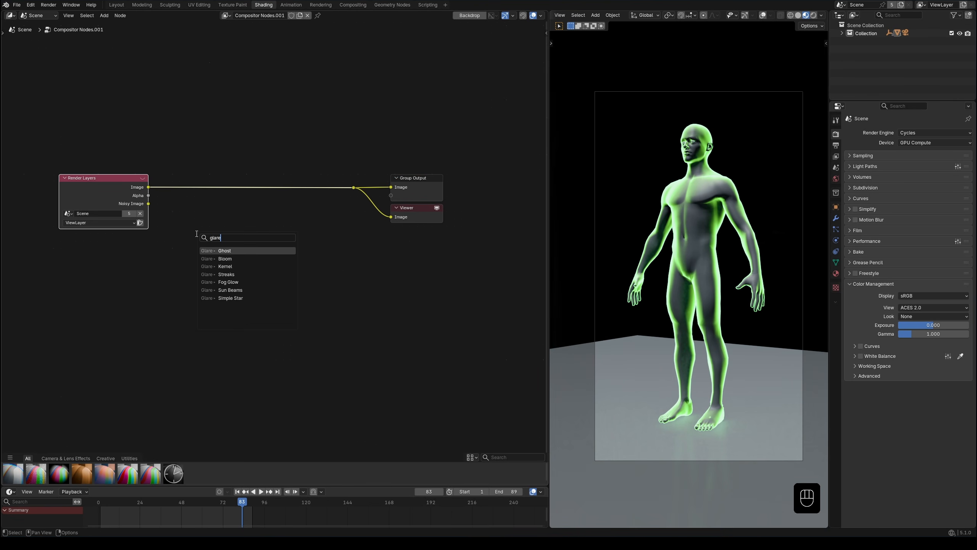
left_click(231, 259)
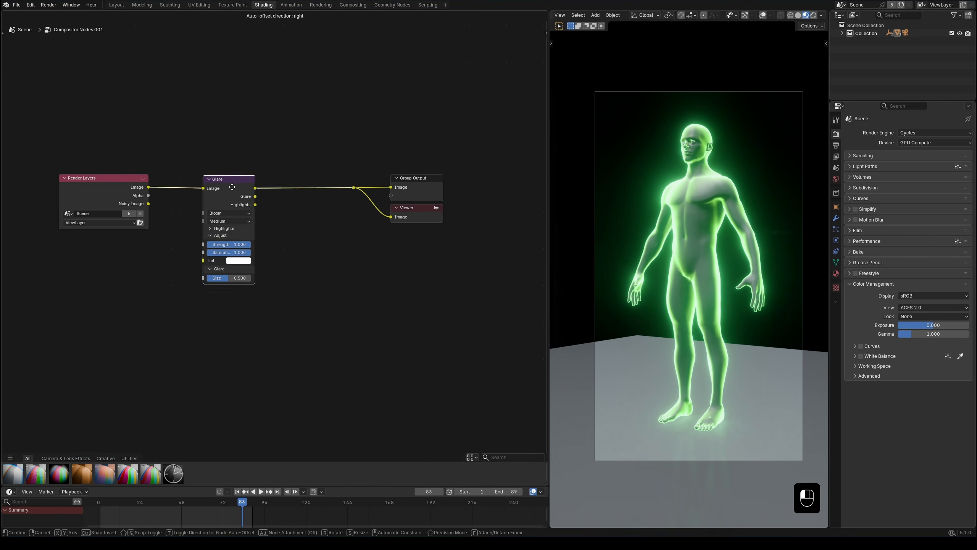
left_click(229, 186)
Step: Set the Glare node's quality to High, size to 0.438 and strength to 0.648, with its Highlights settings expanded
scroll(227, 284, "up", 1)
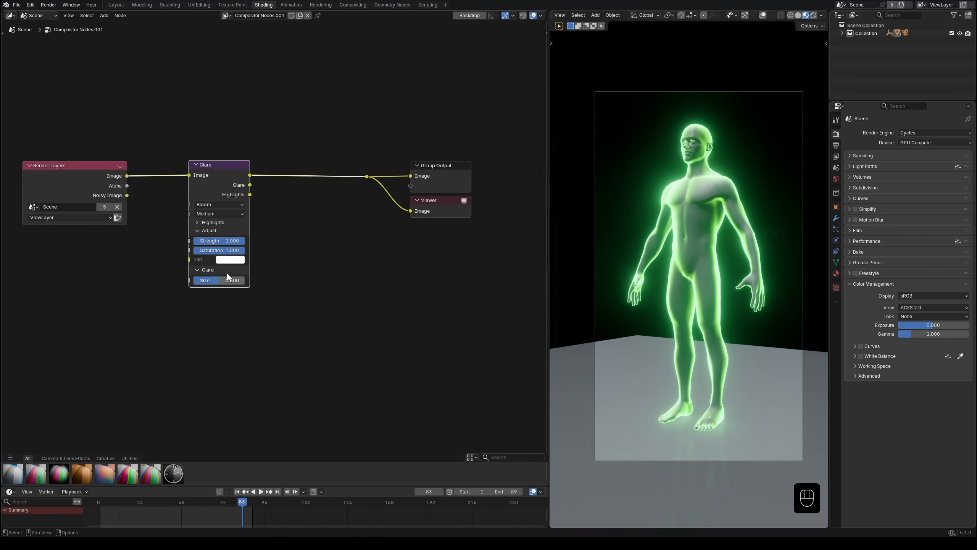
left_click(210, 215)
left_click(213, 239)
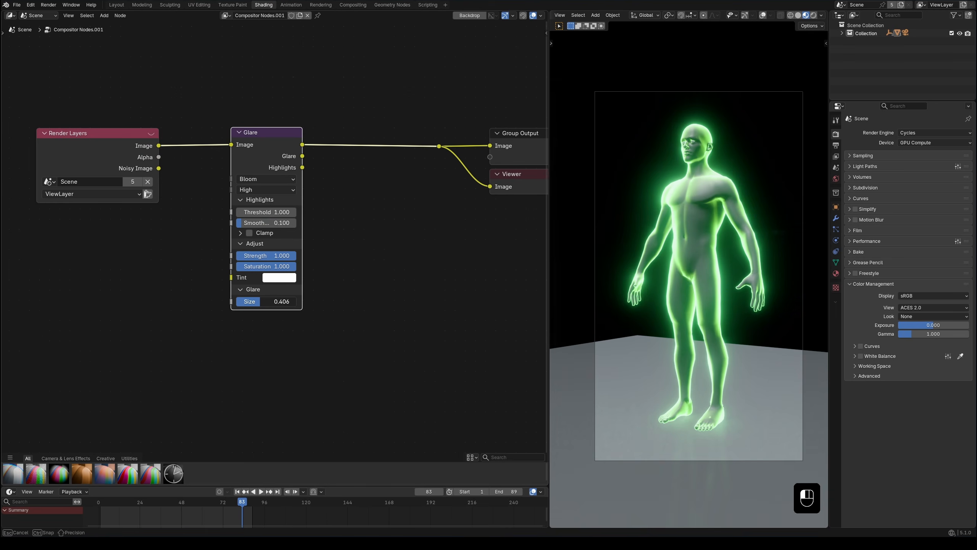
left_click_drag(278, 302, 269, 301)
left_click_drag(284, 256, 268, 256)
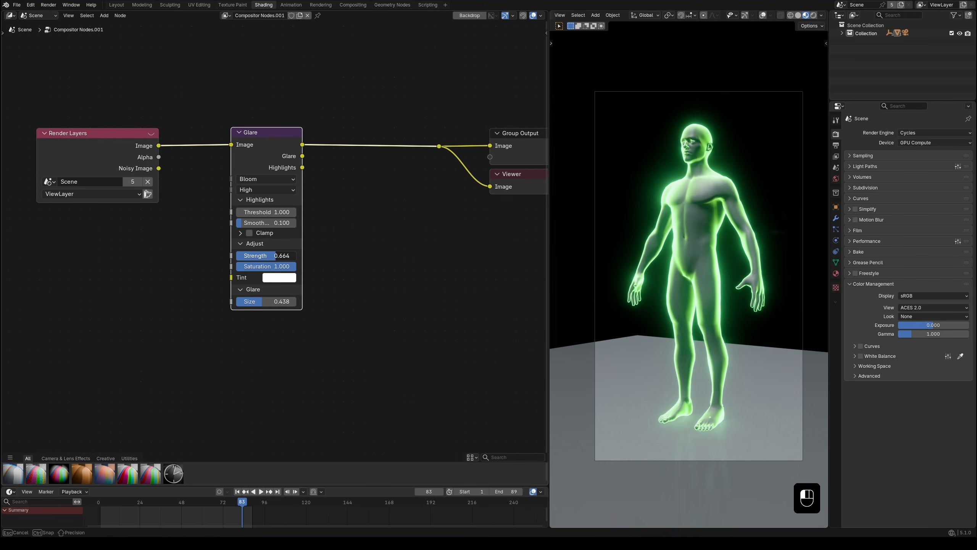
left_click_drag(267, 256, 264, 255)
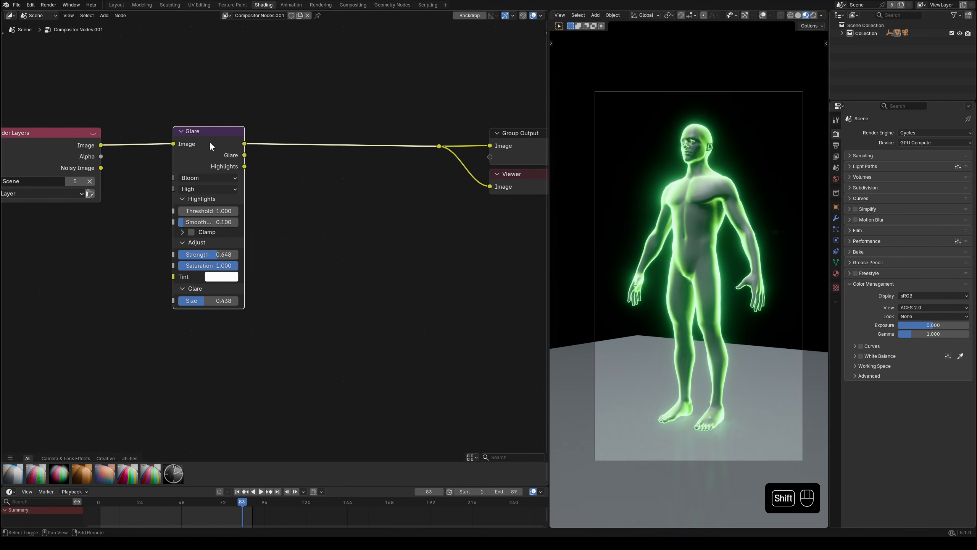
Step: Duplicate the Glare node in series after the first, with threshold 1.8, size 0.914 and strength 0.414
key("shift+d")
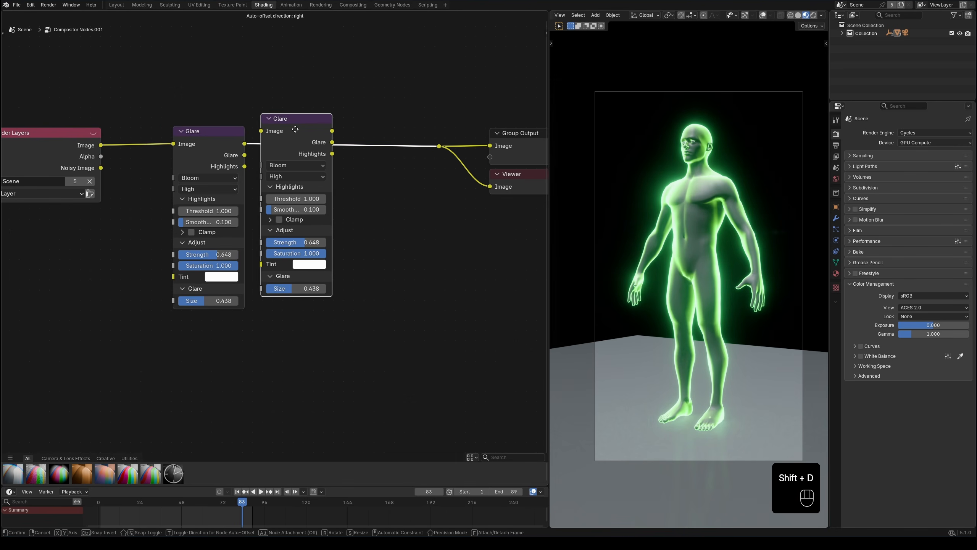
left_click(310, 143)
left_click(336, 203, "ctrl+shift")
left_click(335, 213)
left_click(334, 213)
left_click(334, 213)
left_click(334, 213)
left_click(335, 213)
left_click_drag(310, 301, 337, 302)
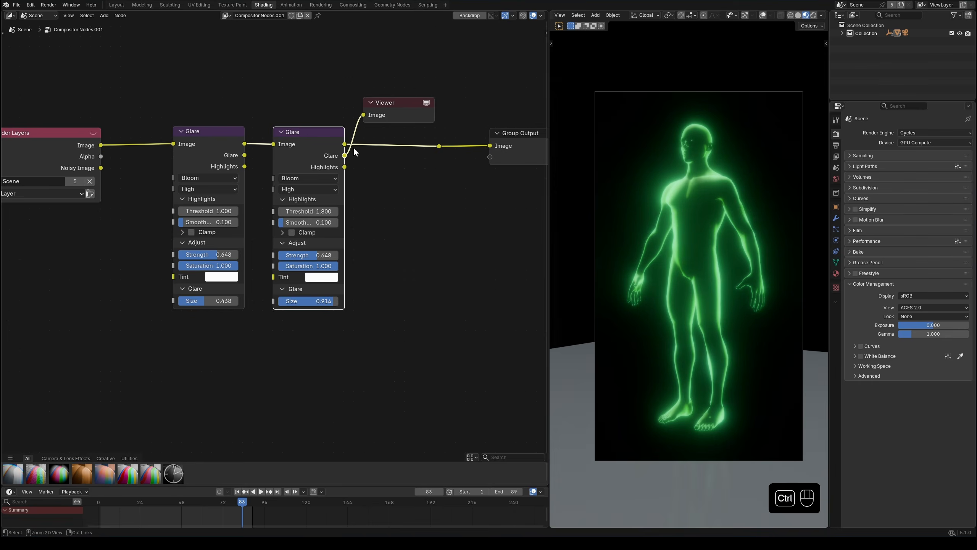
left_click(340, 152, "ctrl+shift")
left_click_drag(319, 256, 300, 256)
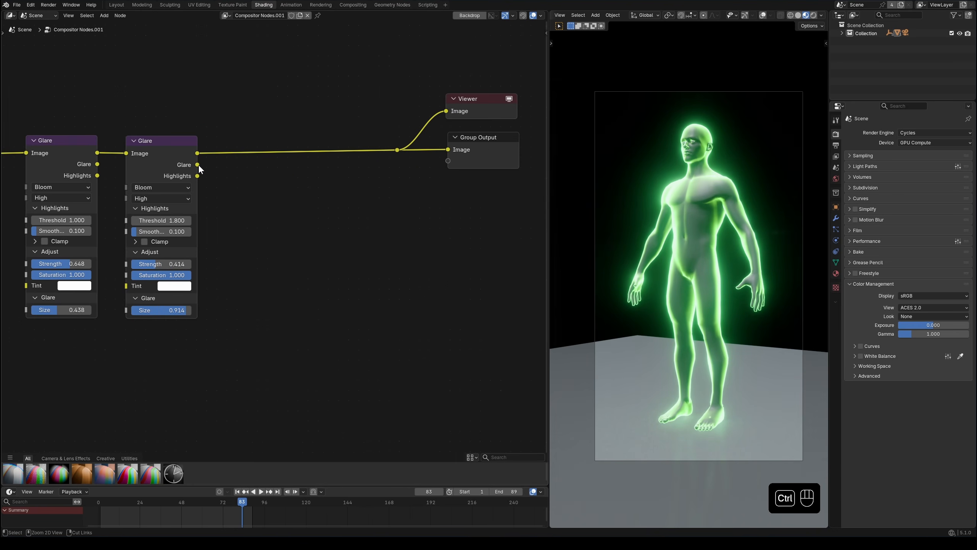
Step: Add a Displace node fed by the second Glare's Glare output, set both displacement values to 20.4 and preview its result
left_click(199, 167, "ctrl+shift")
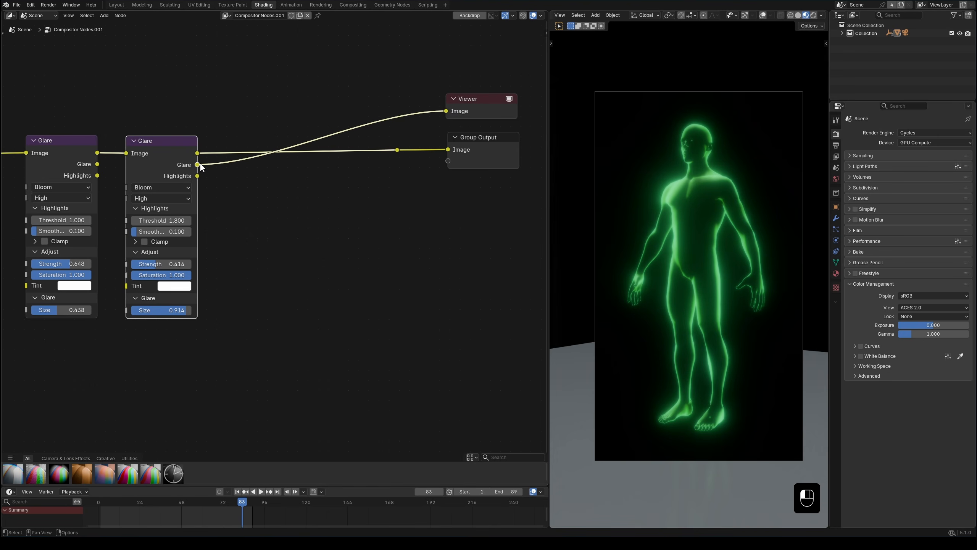
left_click_drag(347, 231, 347, 230)
key("Return")
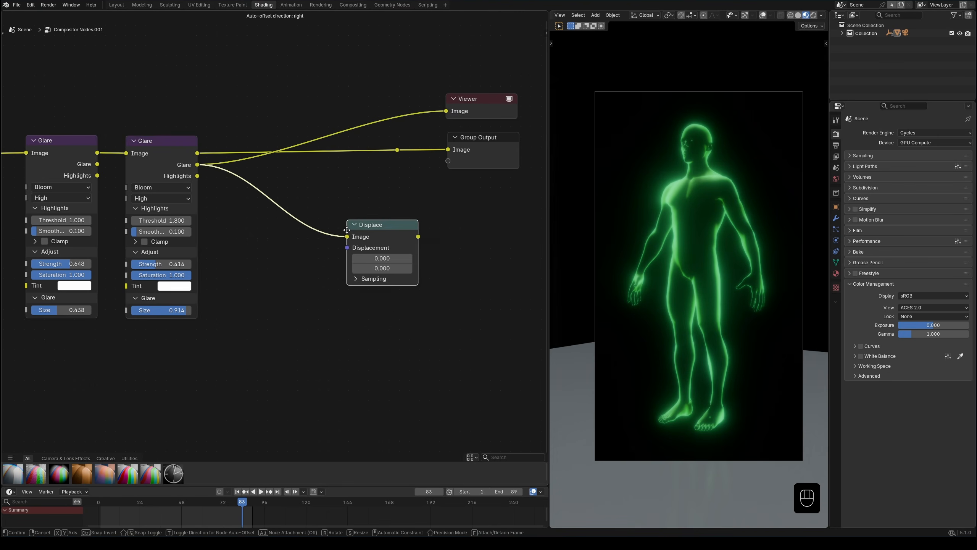
left_click(375, 196)
left_click(379, 199, "ctrl+shift")
left_click_drag(363, 208, 353, 215)
middle_click_drag(352, 216, 346, 172)
Step: Add a Noise Texture and connect its Color output to the Displace node's Displacement input
key("shift+a")
mouse_move(292, 253)
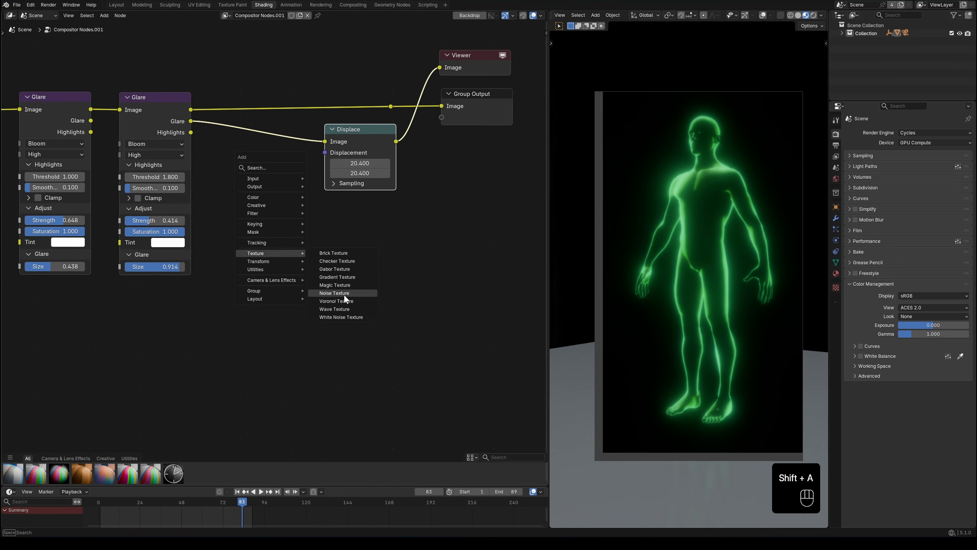
left_click(350, 293)
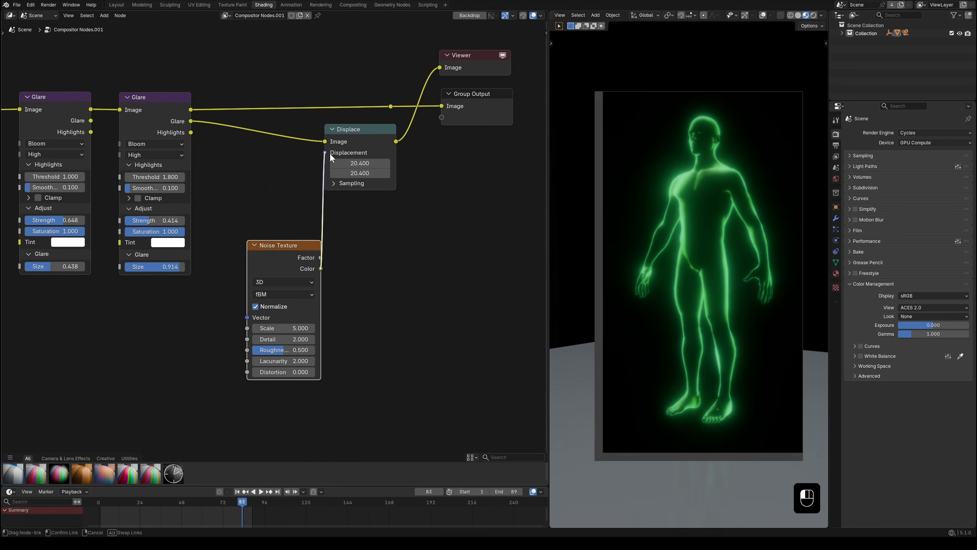
left_click_drag(330, 152, 330, 152)
left_click_drag(306, 271, 254, 307)
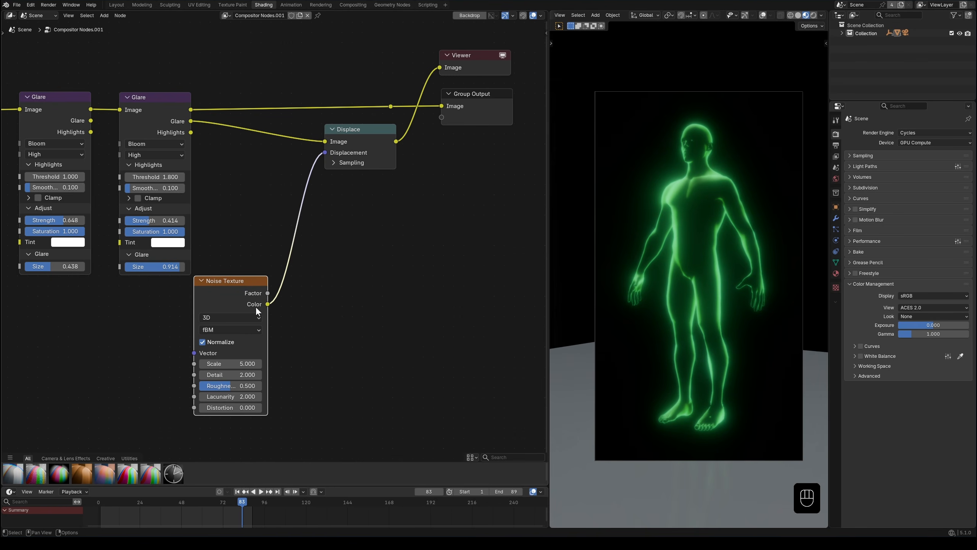
Step: Insert a Vector Math Scale node between the Noise Texture and Displace nodes, with a scale of 24.8
left_click_drag(318, 284, 320, 284)
type("sca")
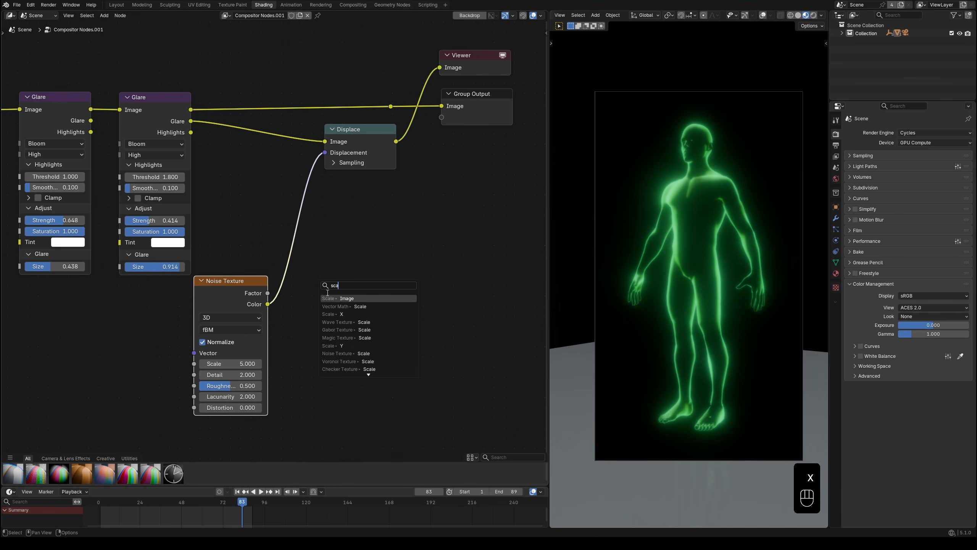
left_click(339, 306)
left_click(329, 307)
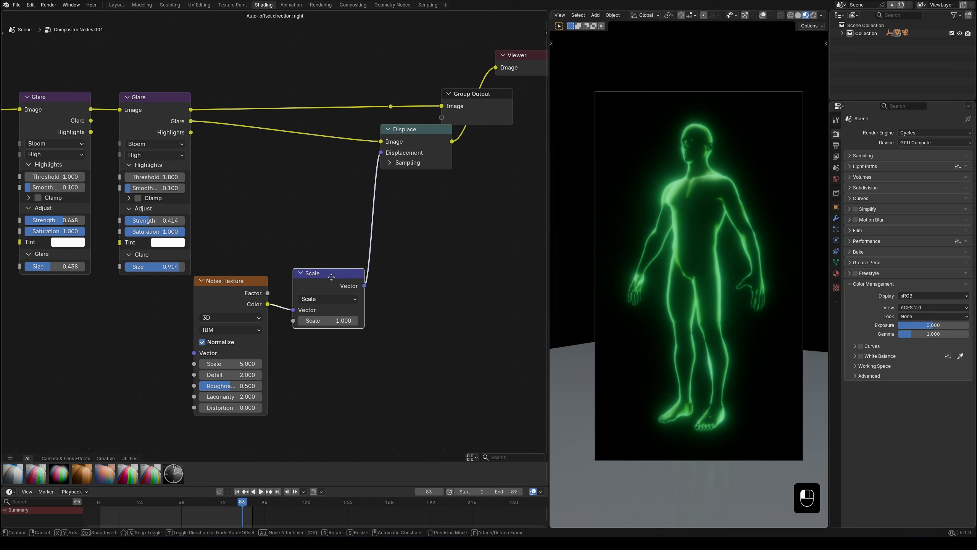
left_click_drag(330, 316, 359, 315)
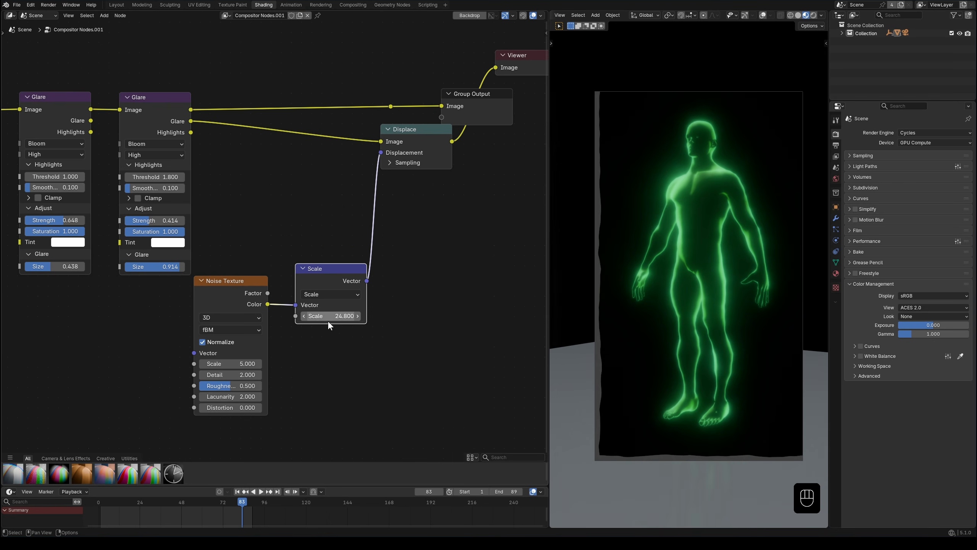
Step: Turn off Normalize on the Noise Texture and set scale to 9.7, roughness to 0.634 and distortion to 1.2
left_click(204, 341)
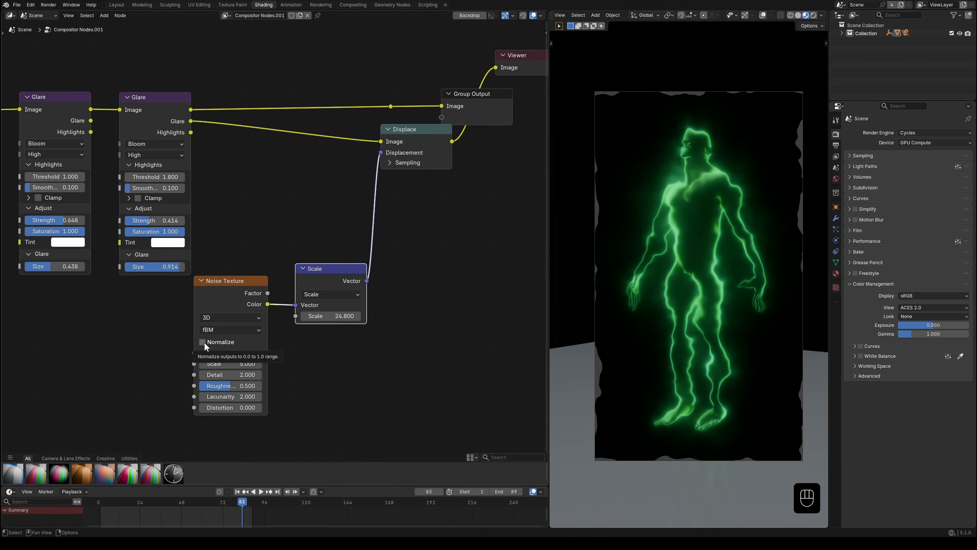
middle_click_drag(341, 376, 343, 321)
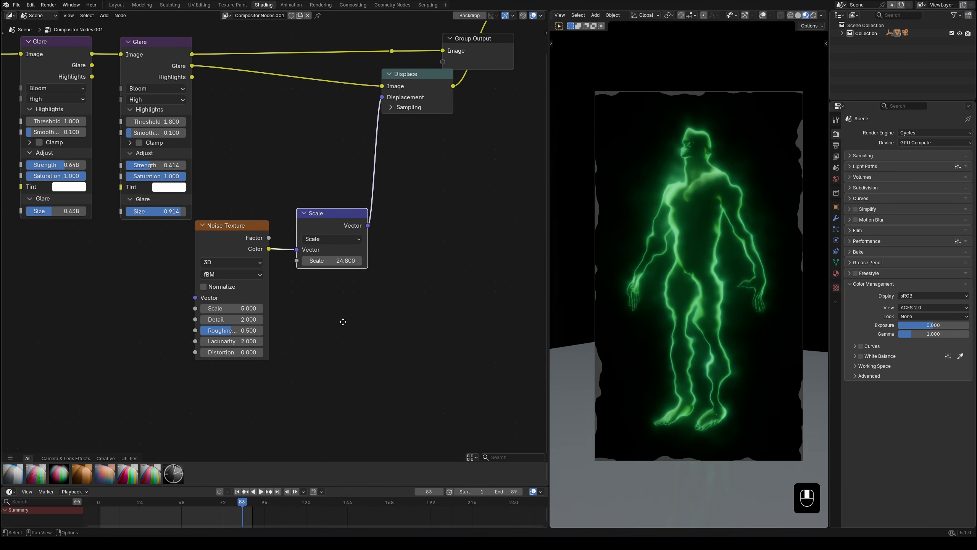
scroll(268, 336, "up", 1)
left_click_drag(230, 321, 246, 369)
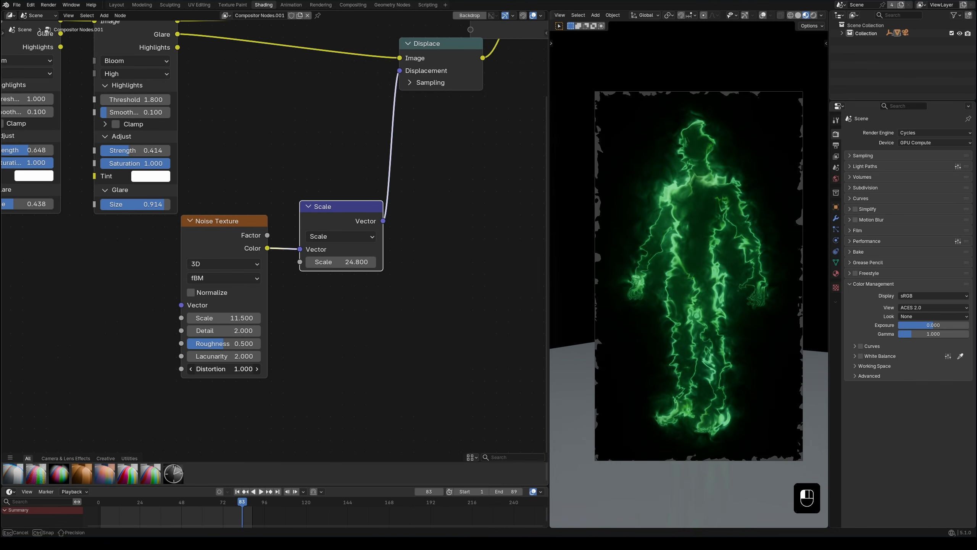
mouse_move(230, 317)
left_mouse_down()
mouse_move(241, 344)
mouse_move(225, 318)
left_mouse_up()
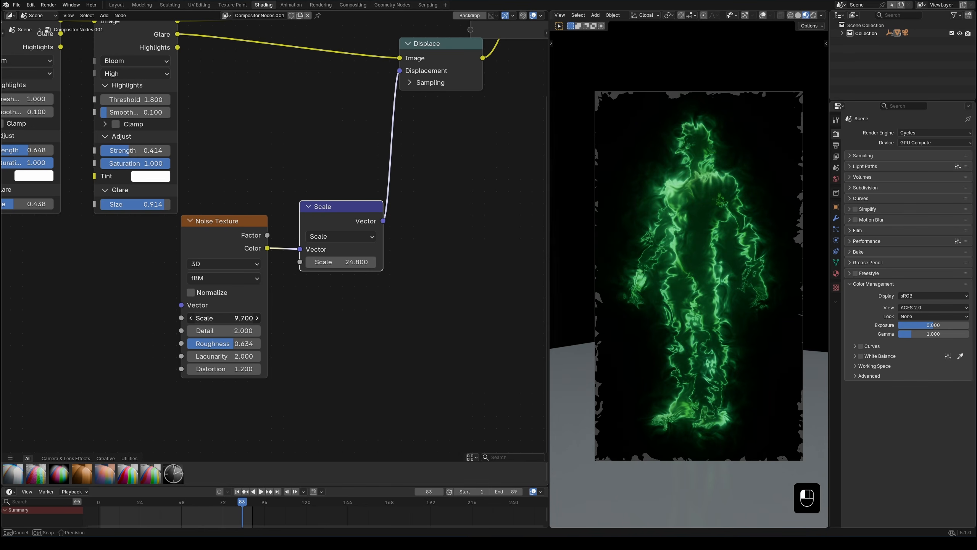
Step: Reduce the Vector Math scale to 20.8 and rearrange the Displace, Viewer and Group Output nodes to make room
left_click_drag(341, 262, 333, 263)
left_click_drag(347, 216, 335, 216)
left_click_drag(331, 192, 262, 235)
left_click_drag(314, 217, 291, 232)
middle_click_drag(441, 105, 379, 235)
left_click_drag(392, 190, 350, 218)
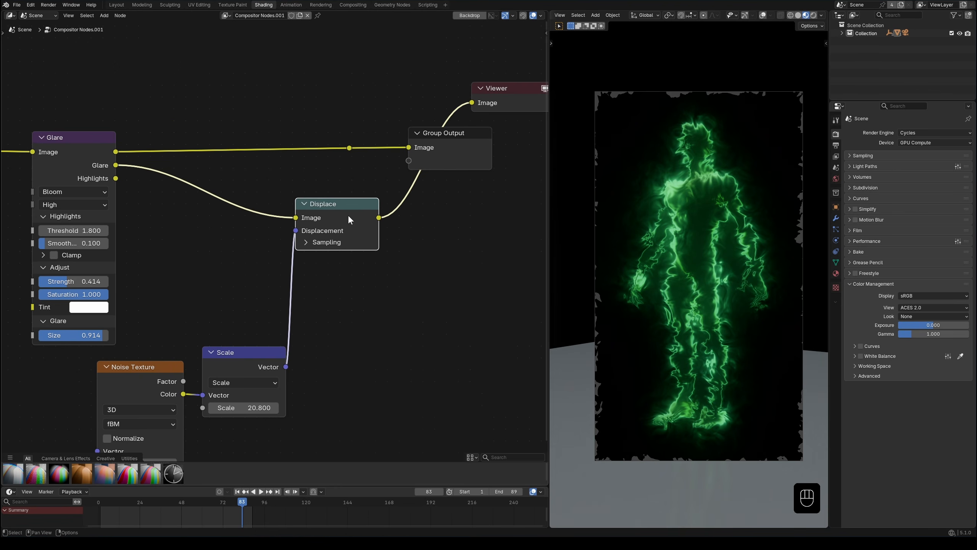
middle_click_drag(340, 281, 296, 293)
left_click_drag(409, 167, 495, 157)
left_click_drag(495, 157, 507, 158)
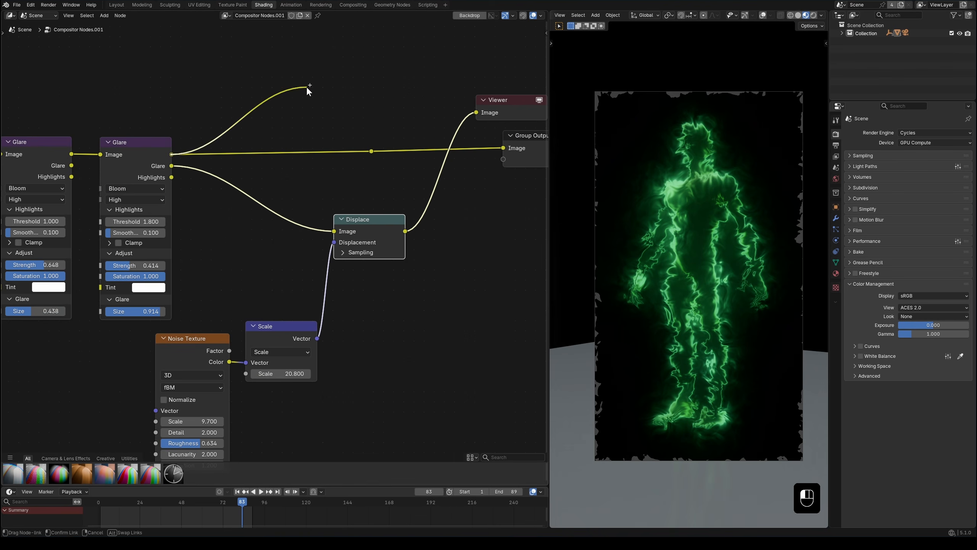
Step: Add a Mix node in Add mode at factor 1 combining the second Glare's image with the Displace output, and preview it
left_click_drag(308, 90, 308, 89)
type("add")
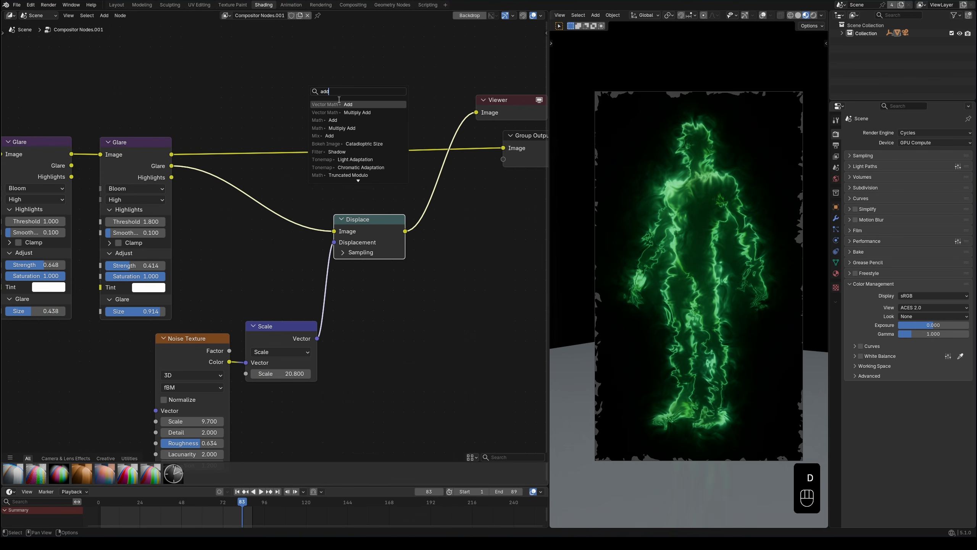
left_click(339, 136)
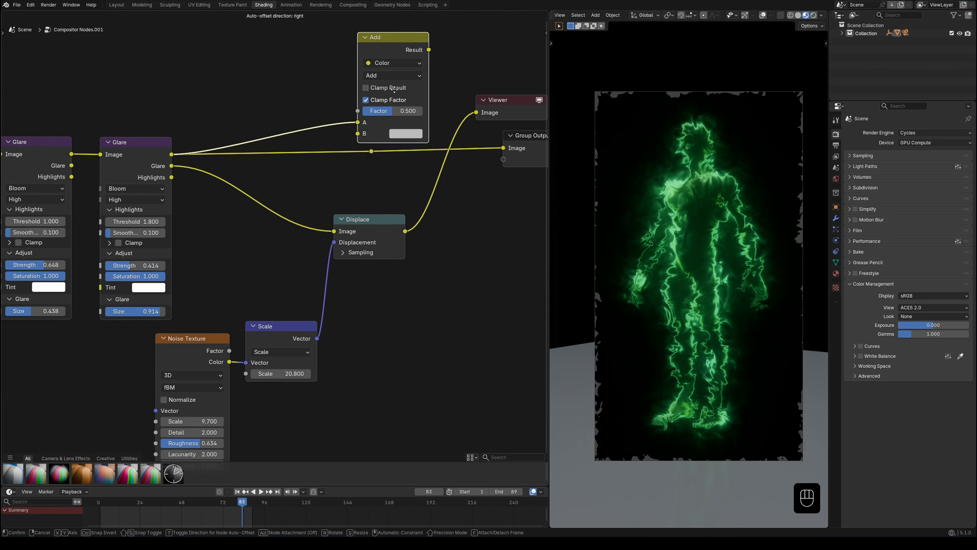
left_click_drag(476, 112, 375, 123)
left_click_drag(396, 76, 337, 87)
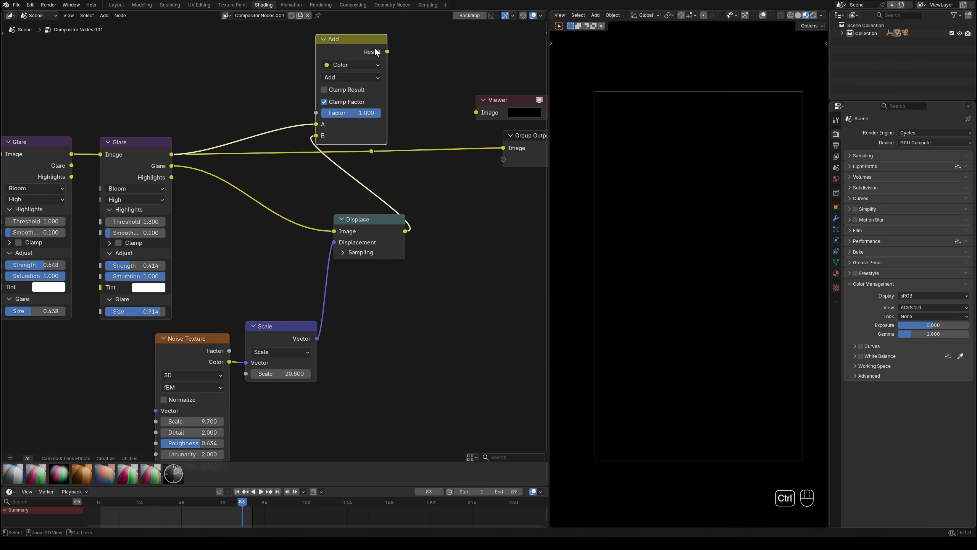
left_click(374, 50, "ctrl+shift")
Step: Return the viewport to the camera view and set both extension modes in the Displace node's sampling to Extend
middle_click_drag(710, 273, 730, 226)
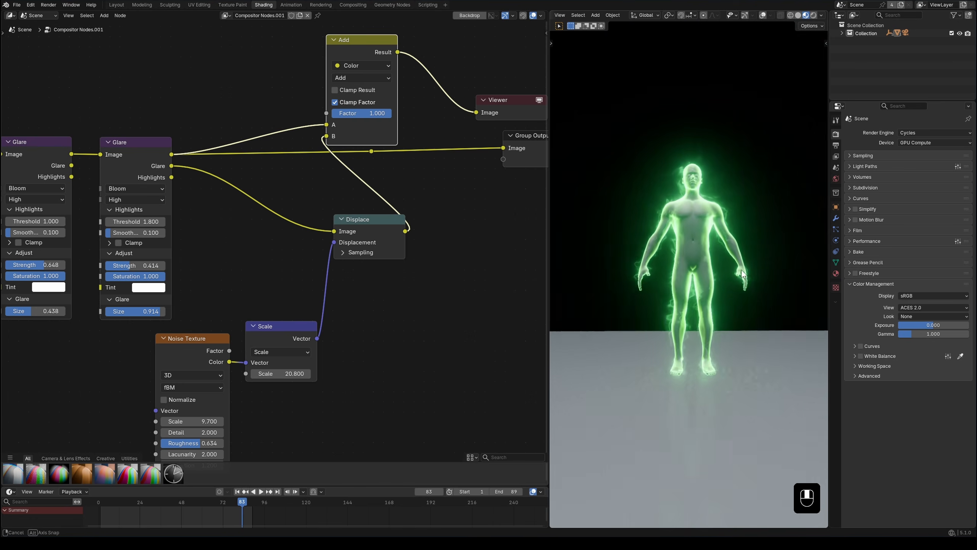
scroll(713, 294, "up", 3)
key("KP_0")
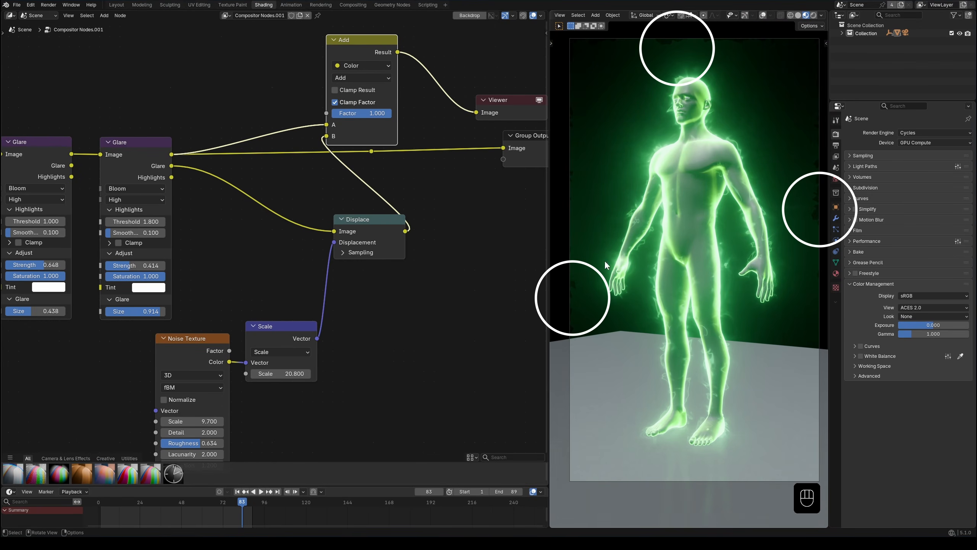
scroll(398, 364, "down", 1)
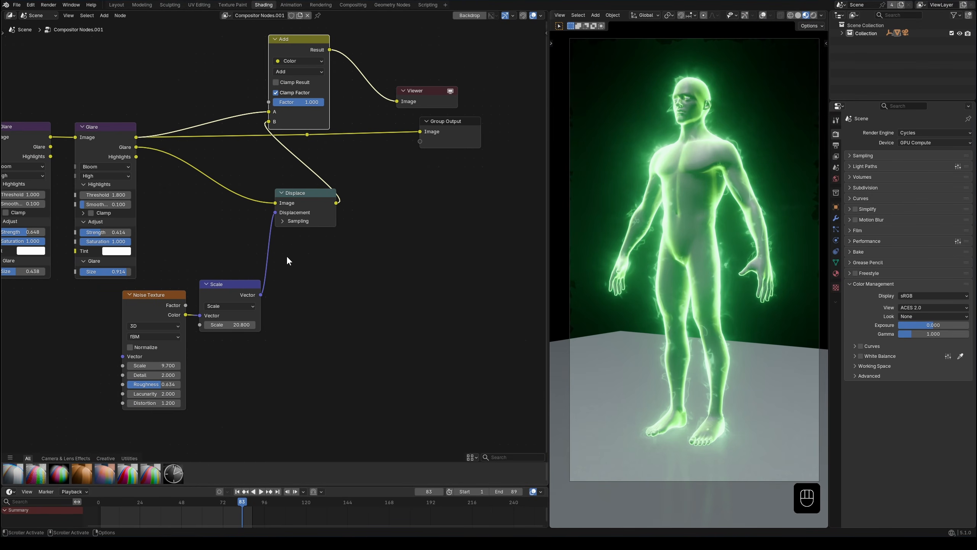
scroll(288, 257, "up", 2)
left_click(287, 210)
left_click(297, 238)
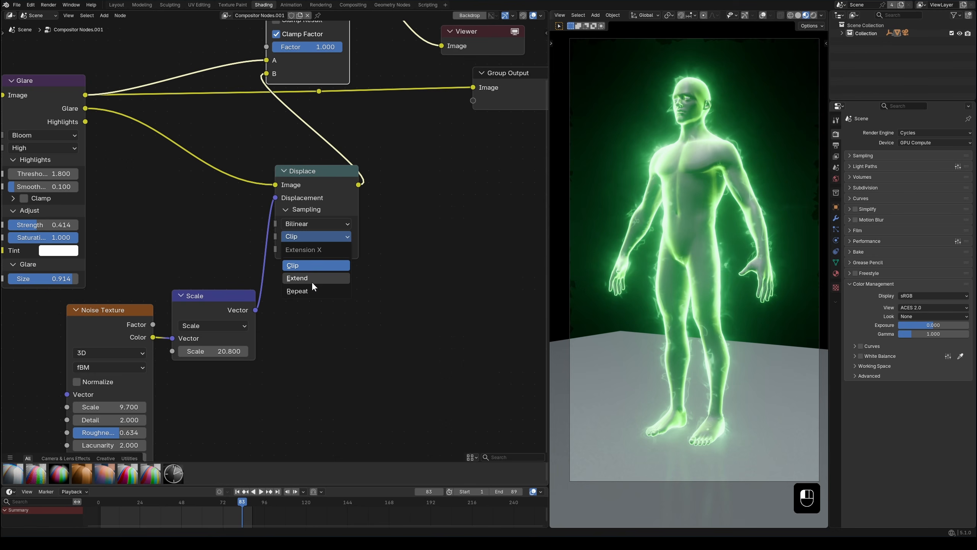
left_click(311, 278)
left_click(318, 250)
left_click(315, 284)
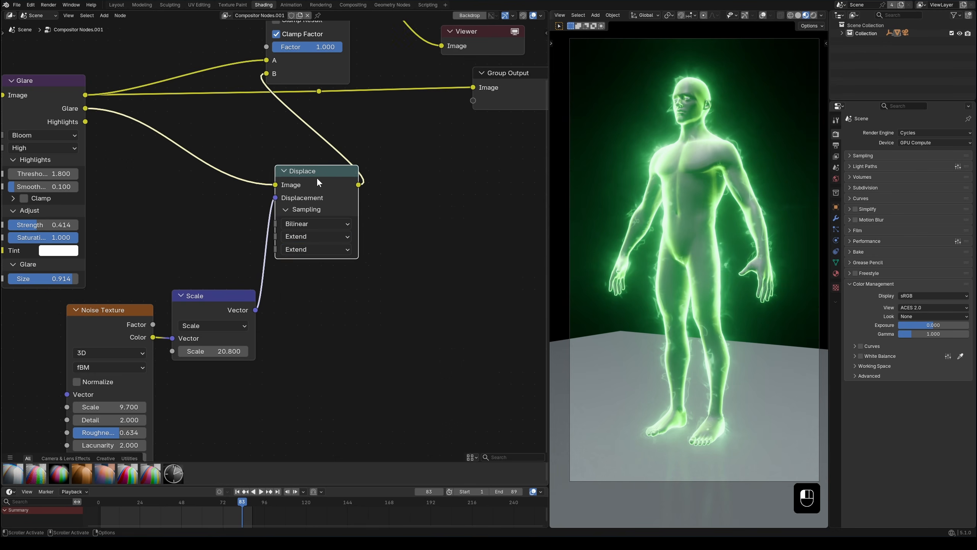
Step: Route the Add result toward the Group Output and reposition the Displace, Scale and Noise Texture nodes to free space around them
scroll(339, 362, "down", 2)
left_click_drag(339, 363, 148, 184)
left_click_drag(291, 180, 325, 163)
scroll(336, 348, "down", 2)
middle_click_drag(336, 347, 461, 290)
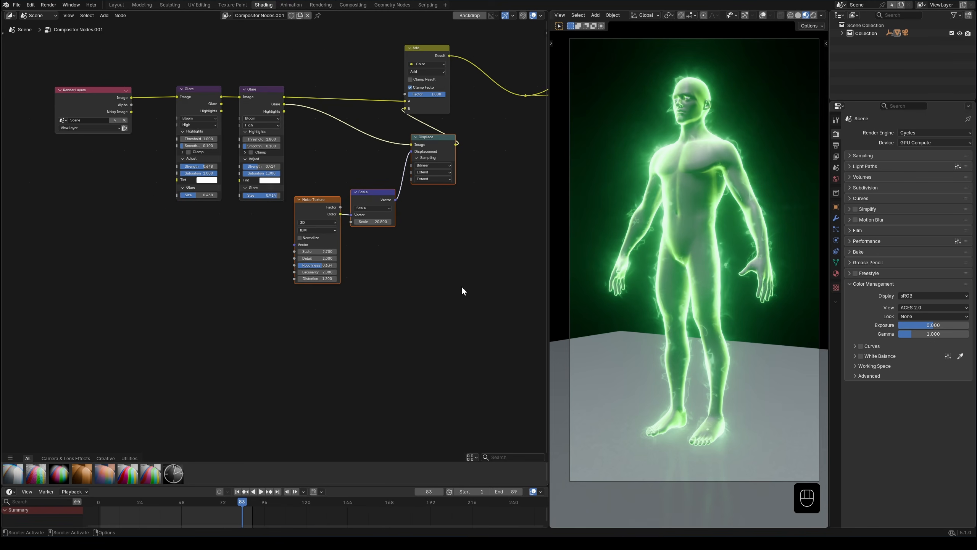
scroll(396, 252, "up", 2)
left_click_drag(345, 196, 286, 242)
middle_click_drag(302, 259, 346, 253)
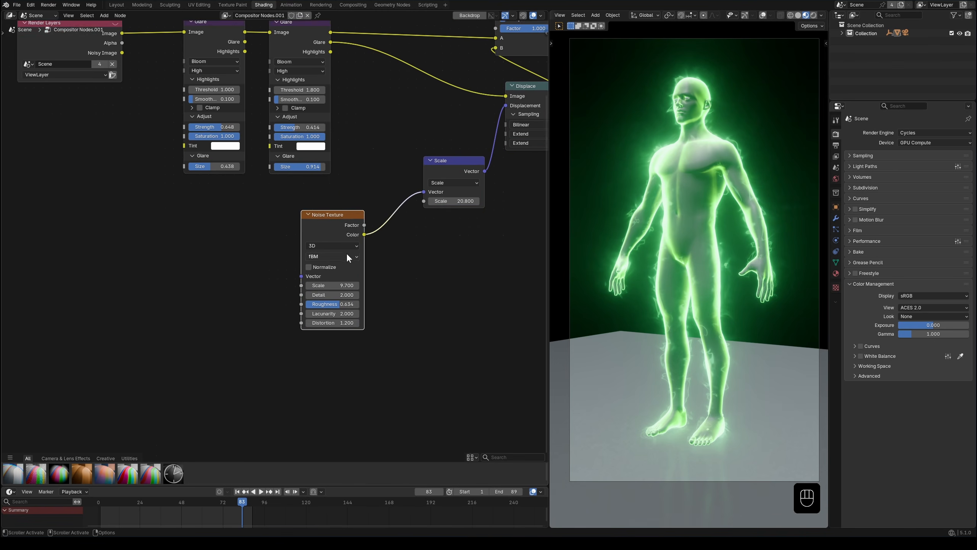
Step: Switch the Noise Texture to 4D and try varying its W value
scroll(312, 273, "up", 1)
left_click(334, 245)
left_click(325, 302)
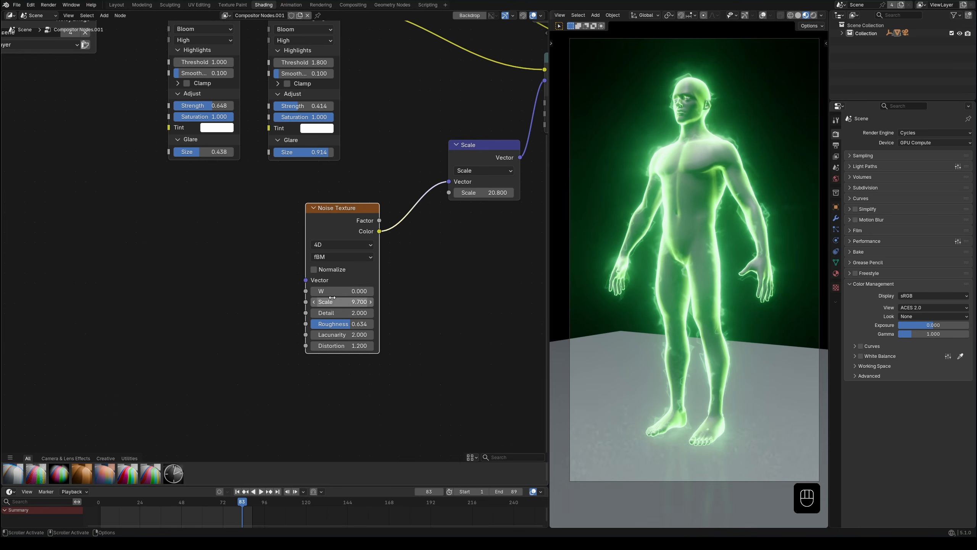
left_click_drag(328, 291, 332, 291)
Step: Add a Scene Time node with its Seconds output driving the Noise Texture's W, and play the animation briefly
left_click_drag(182, 308, 183, 308)
type("scen")
left_click(141, 324)
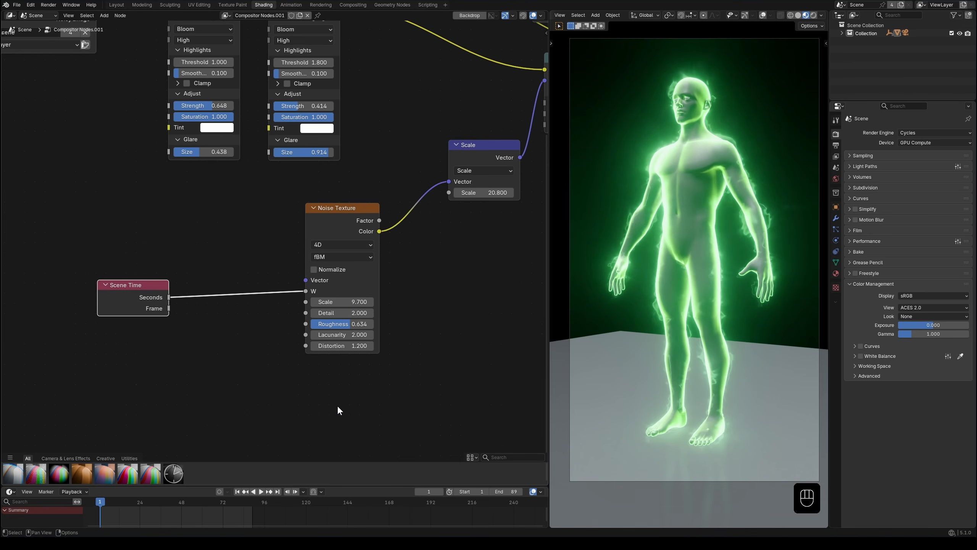
key("space")
Step: Insert a Math Multiply node with value 0.2 between Scene Time's Seconds and the noise W, and check the animation from the camera
key("space")
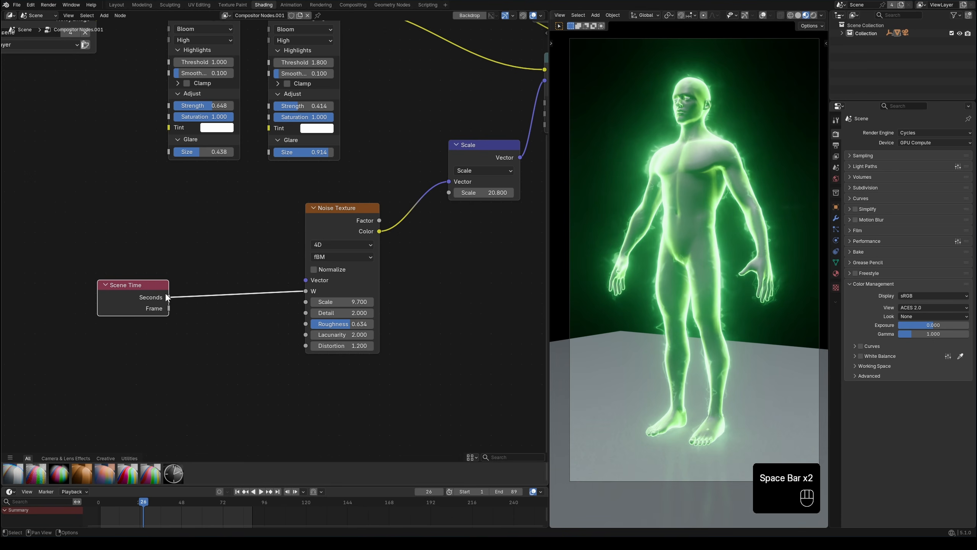
left_click_drag(167, 296, 218, 318)
left_click(230, 333)
left_click(227, 311)
left_click(237, 492)
key("space")
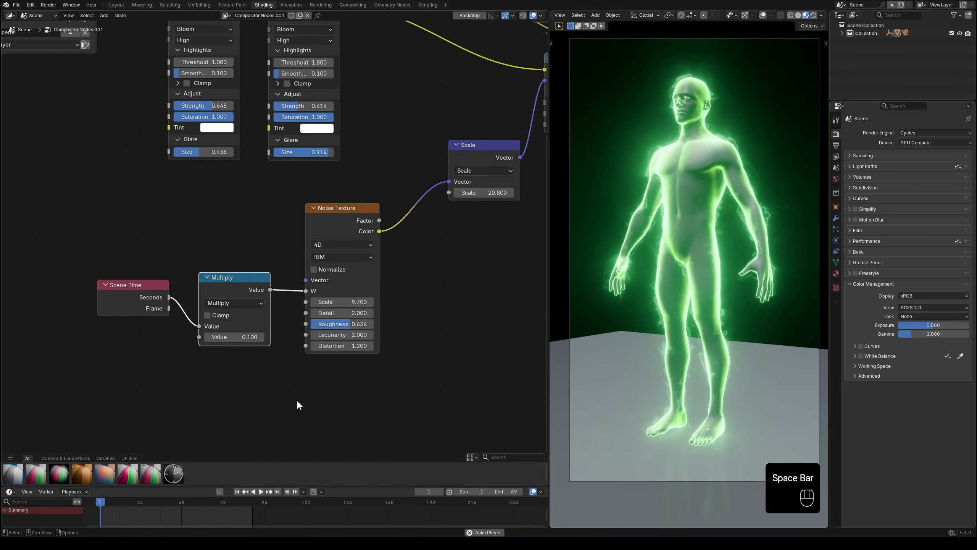
left_click(262, 337)
mouse_move(707, 322)
middle_mouse_down()
mouse_move(688, 329)
mouse_move(745, 326)
mouse_move(741, 314)
mouse_move(715, 315)
middle_mouse_up()
key("KP_0")
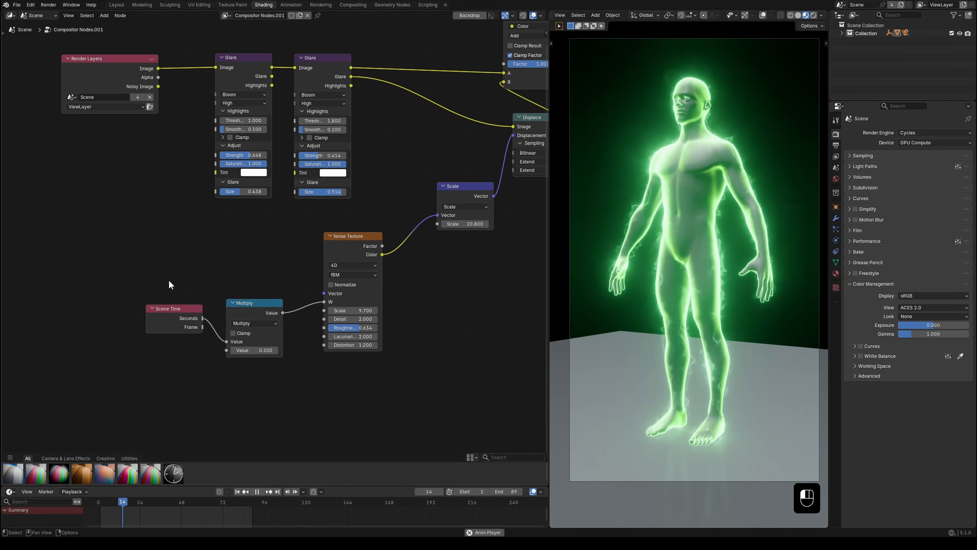
Step: Move the Scene Time and Multiply nodes lower and place a duplicate of the Render Layers node above them
left_click_drag(168, 280, 261, 360)
left_click_drag(258, 309, 257, 327)
left_click(206, 204)
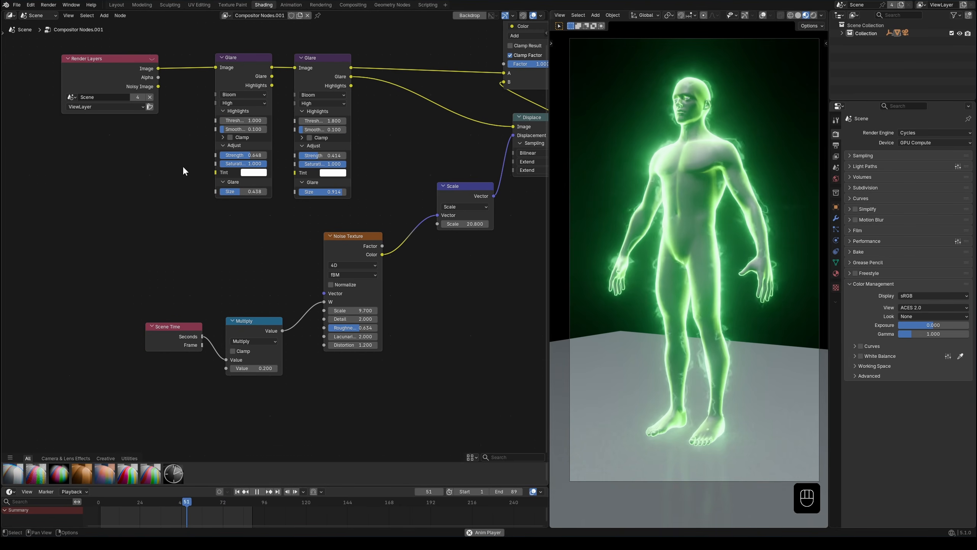
left_click_drag(113, 79, 101, 79)
key("shift+d")
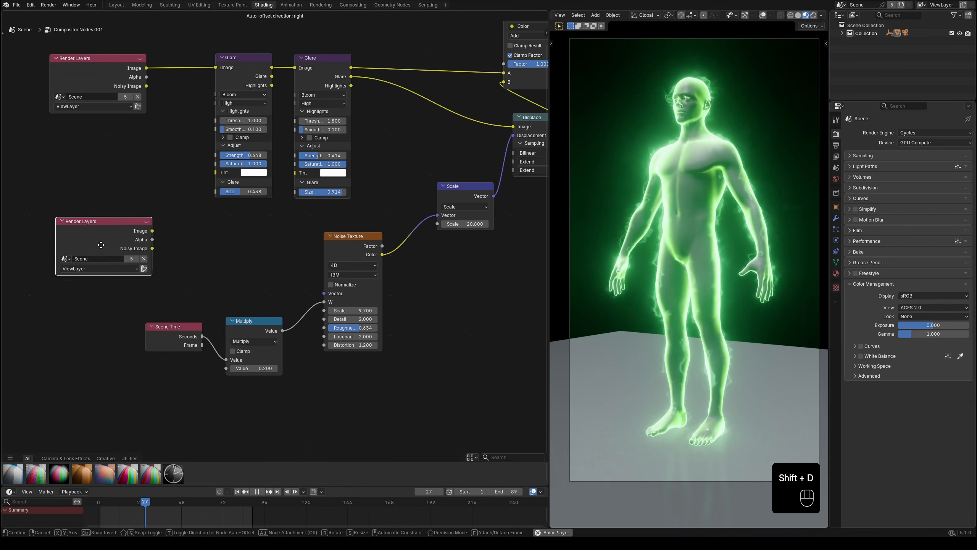
left_click(101, 258)
Step: Add an Image Coordinates node fed by the duplicate Render Layers image, and connect its Uniform output to the Noise Texture's Vector
left_click_drag(130, 247, 168, 247)
type("cord")
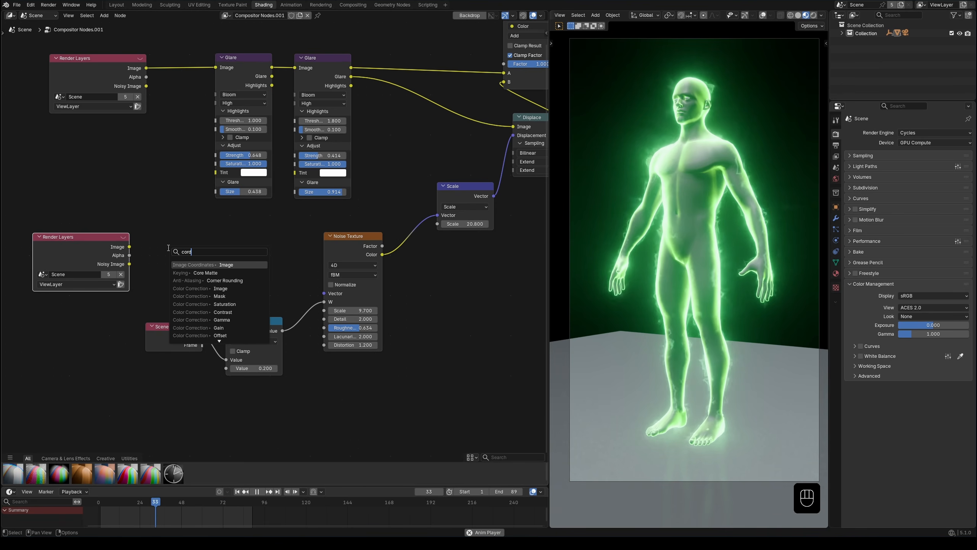
key("Return")
left_click(152, 250)
left_click_drag(209, 258, 326, 292)
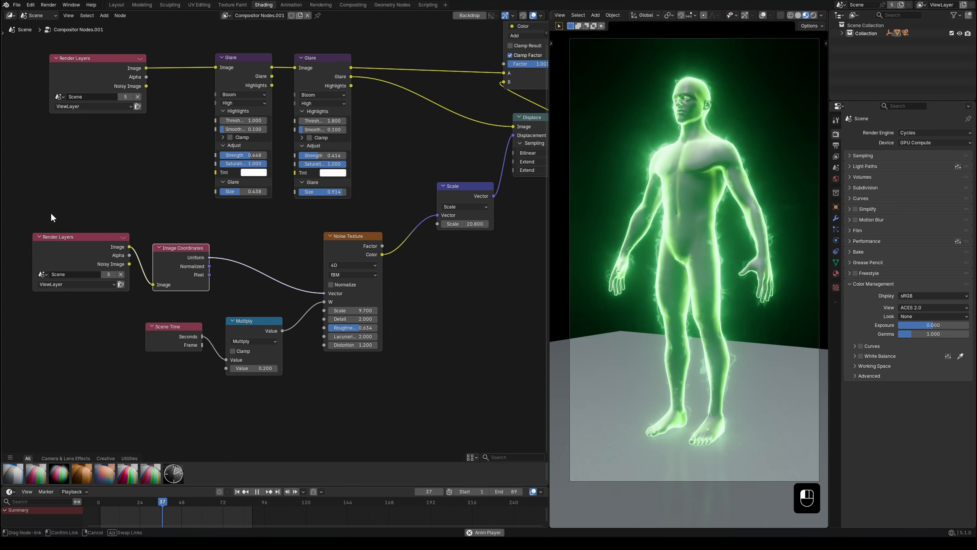
Step: Spread out the input nodes and insert a Vector Math Add node between Image Coordinates and the Noise Texture's Vector
left_click_drag(51, 212, 165, 272)
left_click_drag(281, 420, 185, 339)
left_click_drag(246, 322, 244, 357)
left_click(204, 287)
key("shift+a")
type("add")
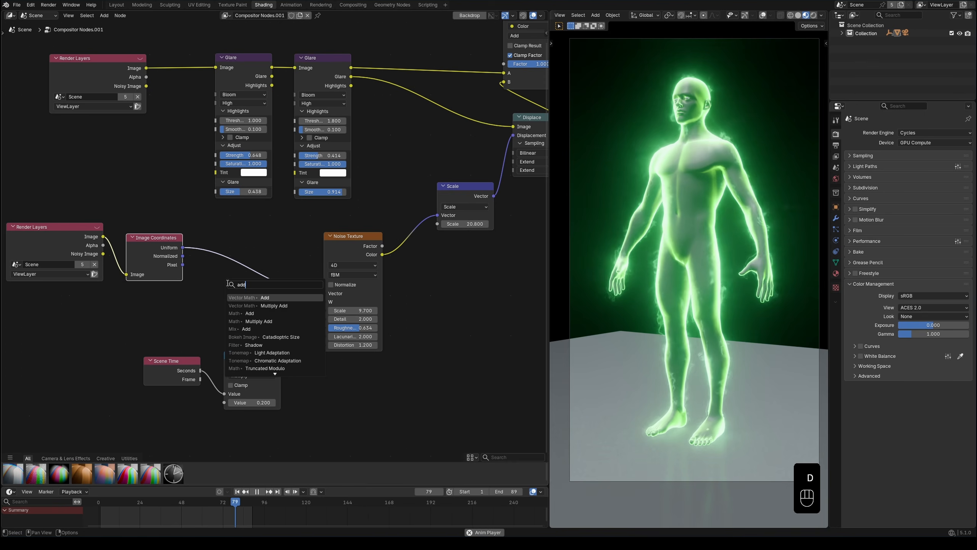
left_click(240, 295)
Step: Feed the Vector Math Add node's second vector from a new Combine XYZ node and try shifting Y to 2.8
scroll(258, 261, "up", 2)
left_click_drag(260, 251, 225, 272)
type("x")
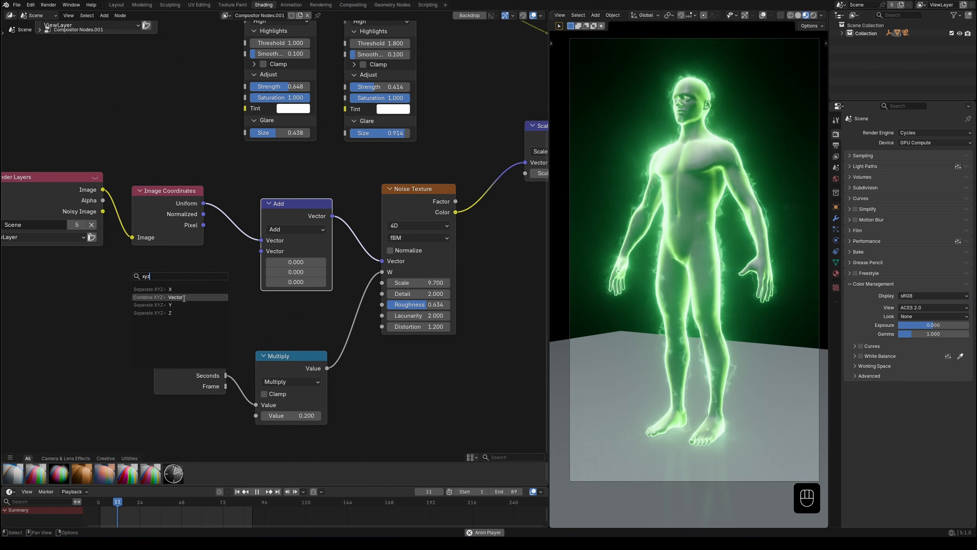
type("yz")
left_click(181, 297)
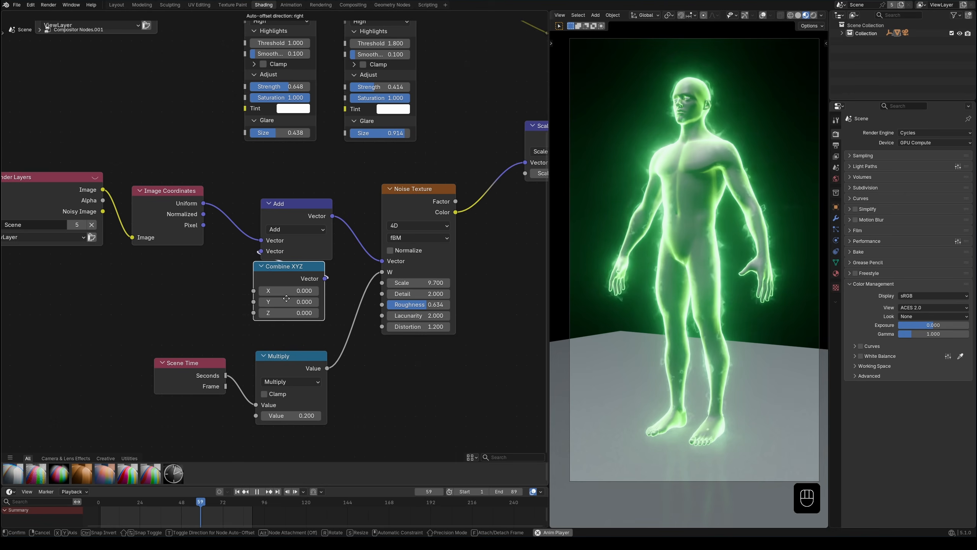
left_click(290, 299)
left_click_drag(288, 302, 308, 301)
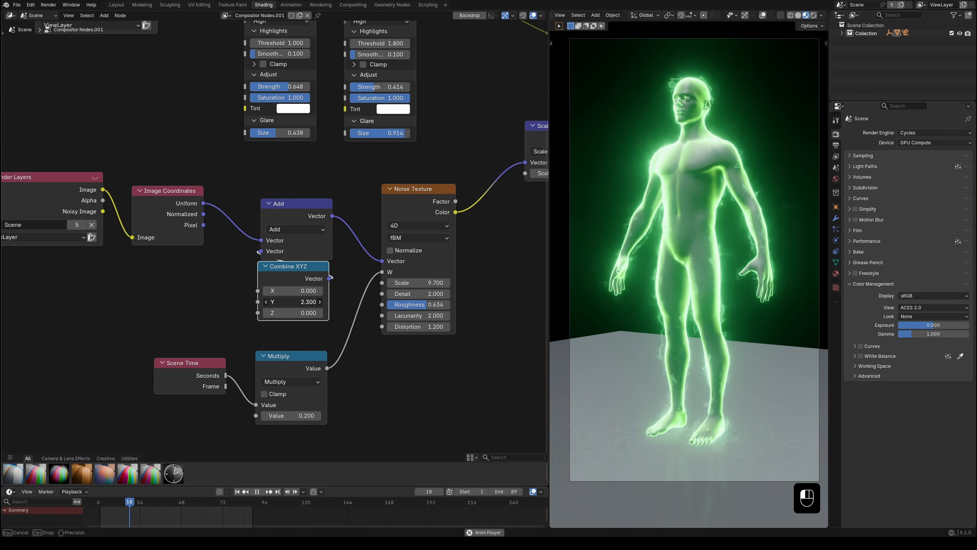
Step: Duplicate the Multiply node with its Scene Time link, connect it to Combine XYZ's Y, and set its value to -0.1
left_click_drag(189, 375, 192, 400)
left_click(281, 365)
key("ctrl+shift+d")
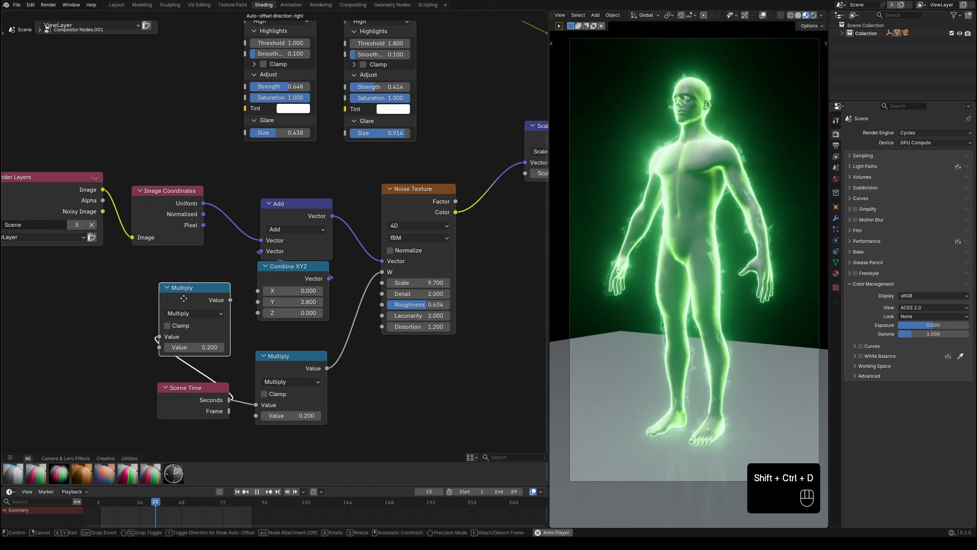
left_click(186, 299)
left_click_drag(257, 300, 256, 301)
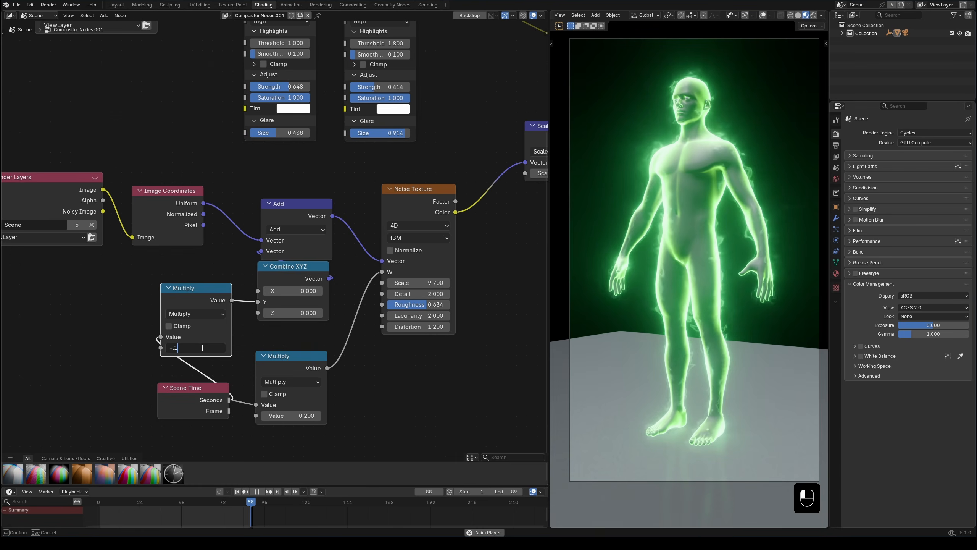
key("Home")
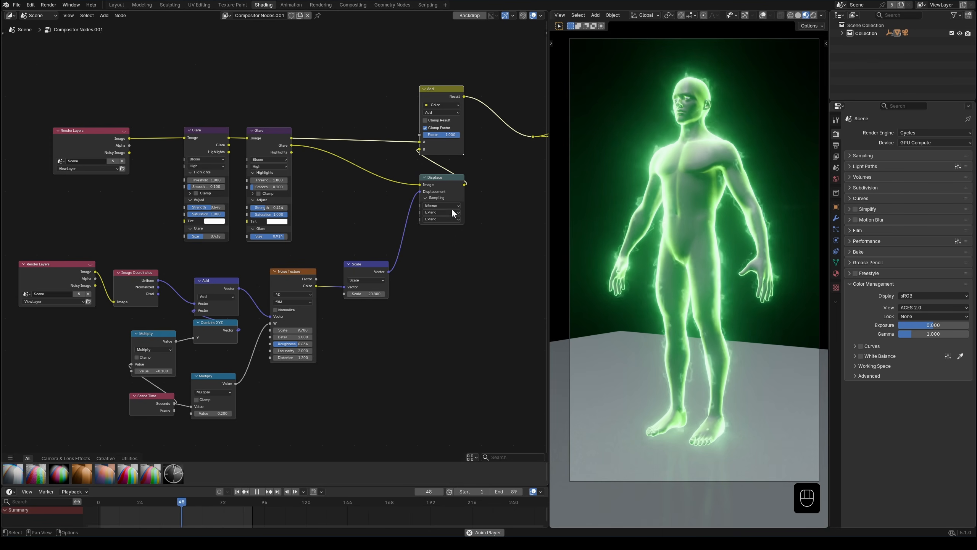
Step: Preview the second Glare's Glare output, and duplicate all nodes up to Displace, without the Add node, above the original setup
left_click(293, 147, "ctrl+shift")
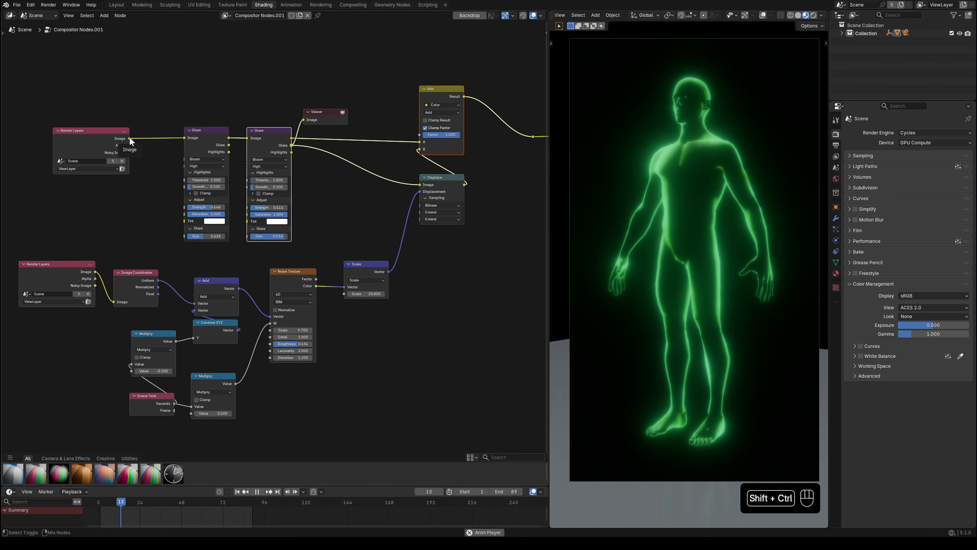
left_click_drag(38, 113, 371, 387)
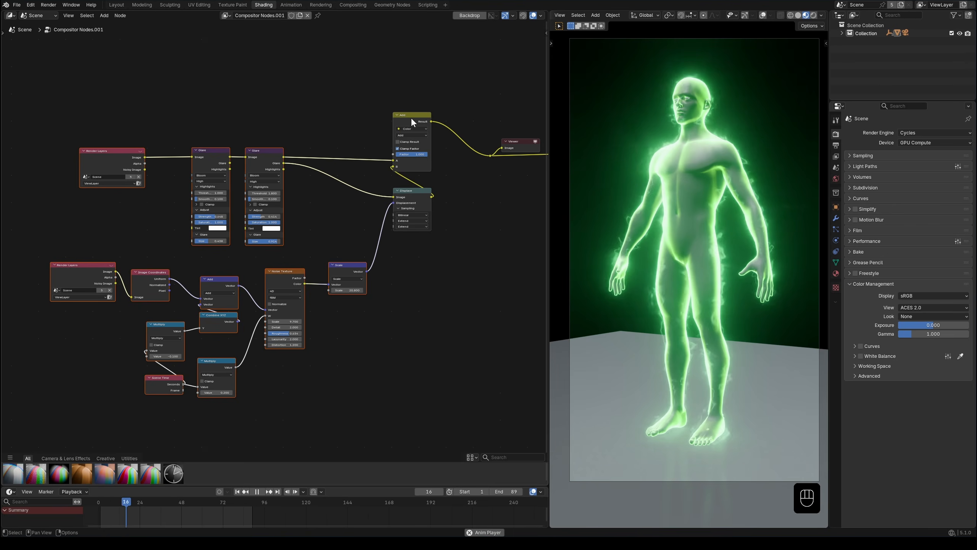
key("shift+d")
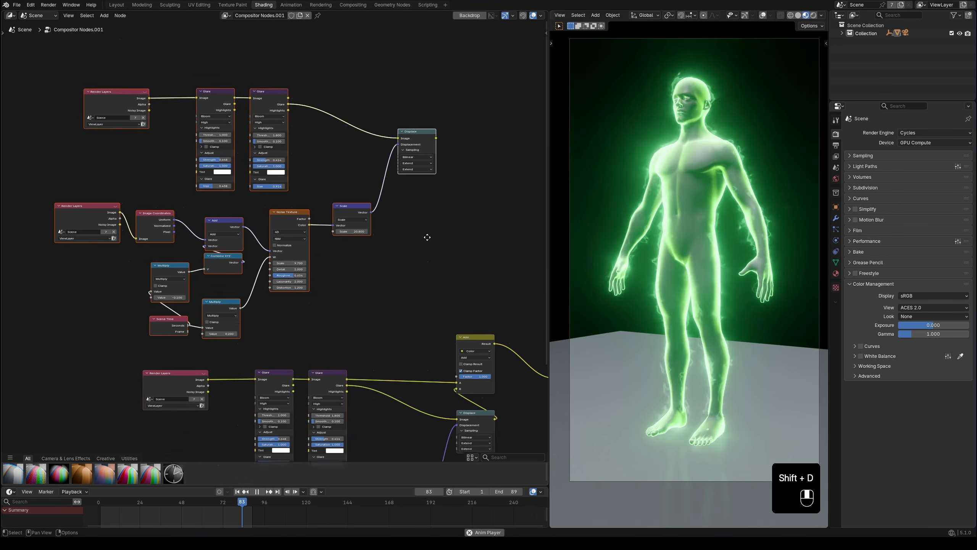
left_click(427, 237)
Step: Rearrange the duplicated setup so its two Glare nodes sit after the Displace node
scroll(427, 238, "up", 1)
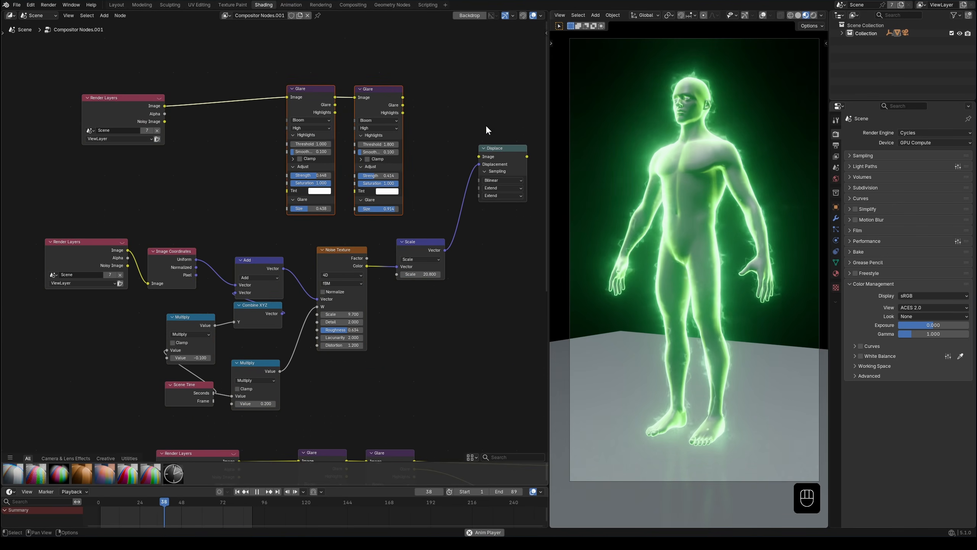
left_click_drag(463, 400, 86, 251)
left_click_drag(252, 296, 104, 300)
left_click_drag(500, 149, 236, 107)
left_click_drag(494, 194, 326, 79)
left_click_drag(321, 96, 432, 98)
left_click_drag(242, 106, 335, 112)
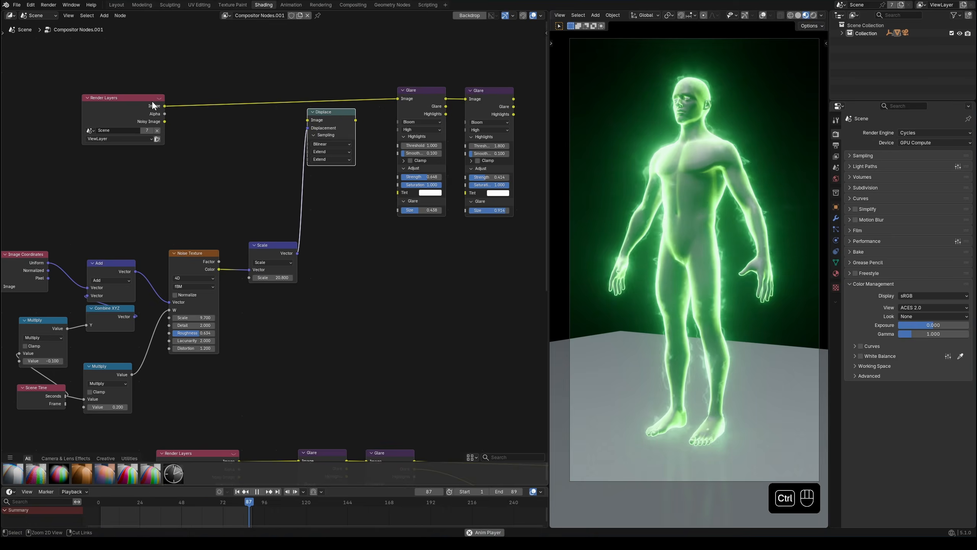
Step: Wire the duplicated Render Layers image through Displace into the first Glare, and preview the second Glare's image
left_click(152, 103, "ctrl+shift")
left_click_drag(164, 106, 297, 120)
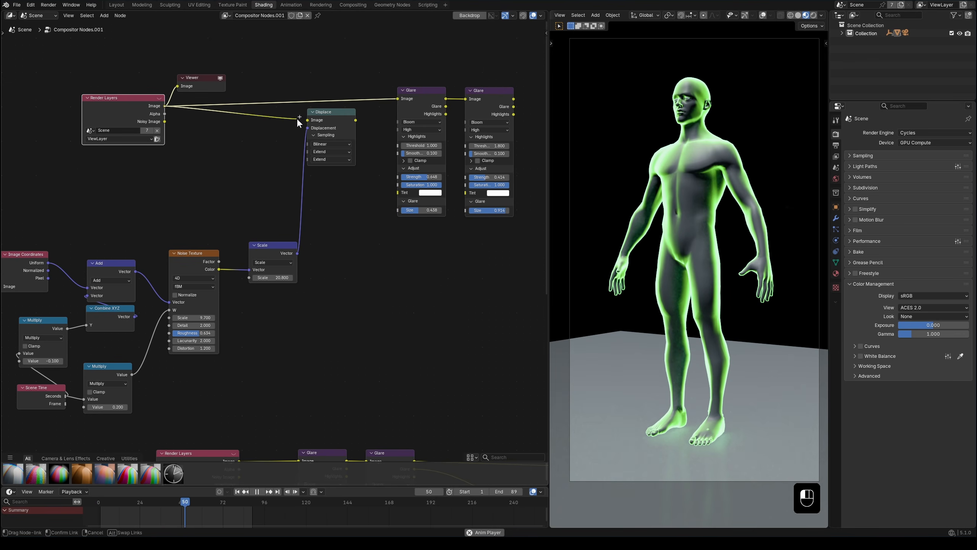
left_click(344, 120, "ctrl+shift")
left_click_drag(345, 118, 394, 98)
middle_click_drag(388, 122, 354, 120)
left_click_drag(396, 96, 387, 101)
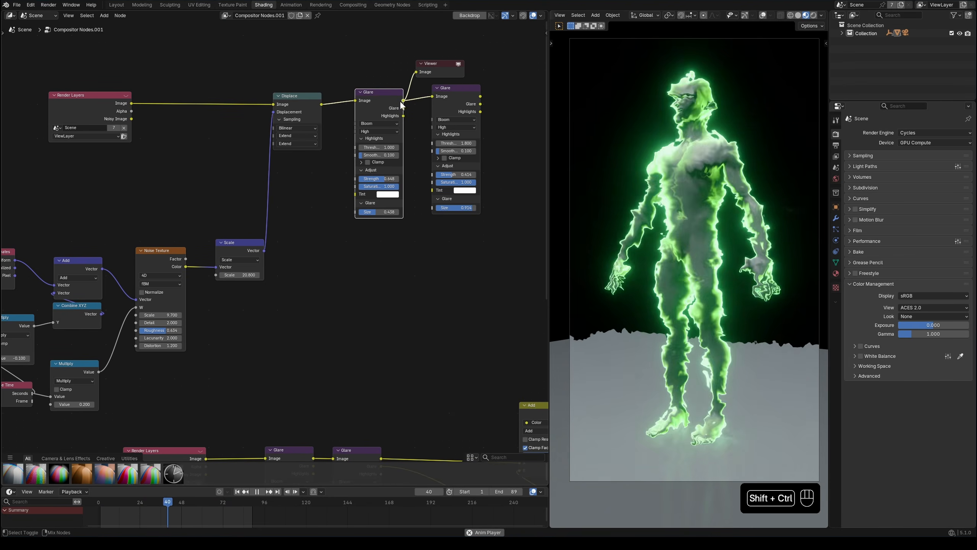
left_click(478, 98, "ctrl+shift")
left_click_drag(468, 99, 457, 103)
left_click(398, 279)
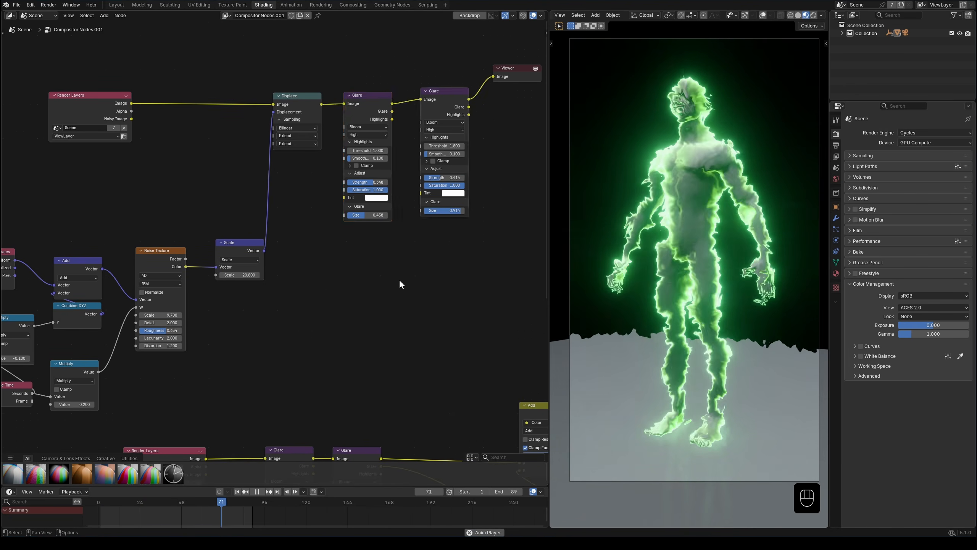
Step: Make room by the outputs and insert a duplicate of the color Add node after the existing one
scroll(398, 279, "down", 2)
middle_click_drag(399, 279, 234, 166)
scroll(436, 325, "up", 1)
middle_click_drag(436, 325, 353, 315)
left_click_drag(442, 258, 286, 319)
key("g")
left_click(372, 277)
scroll(207, 223, "up", 4)
left_click(237, 249)
key("shift+d")
left_click(386, 233)
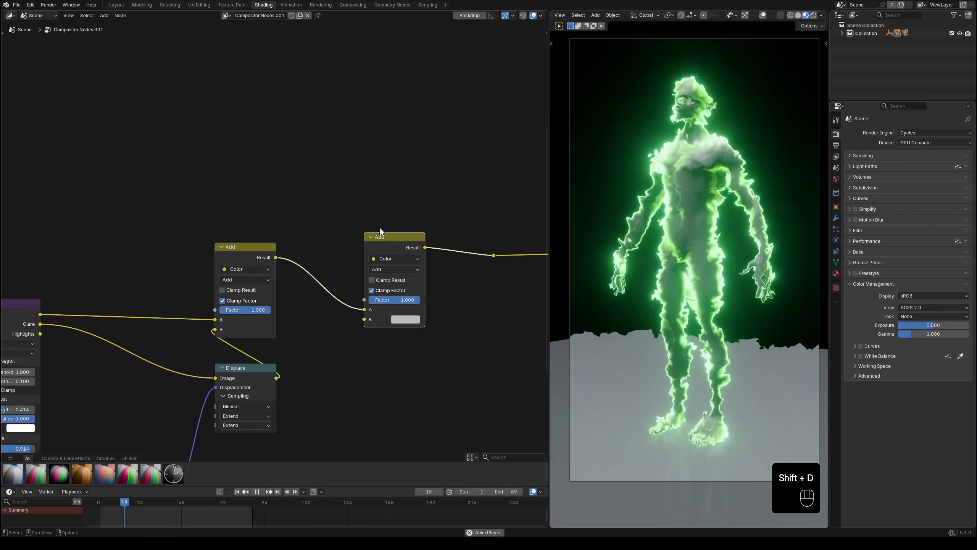
Step: Connect the Glare output of the duplicated setup's second Glare node to the new Add node's B, and preview the combined result
scroll(385, 233, "down", 2)
middle_click_drag(349, 147, 435, 256)
scroll(278, 259, "down", 1)
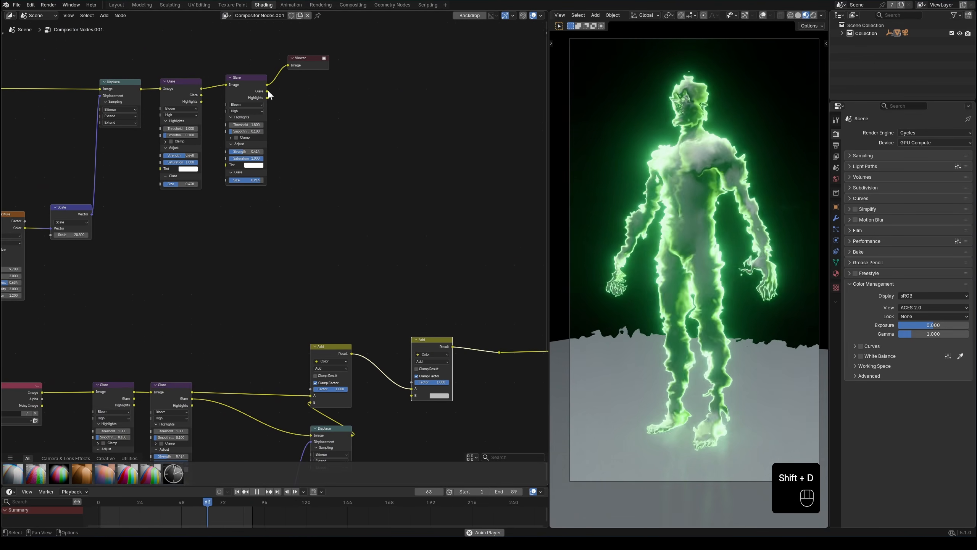
left_click_drag(402, 397, 411, 399)
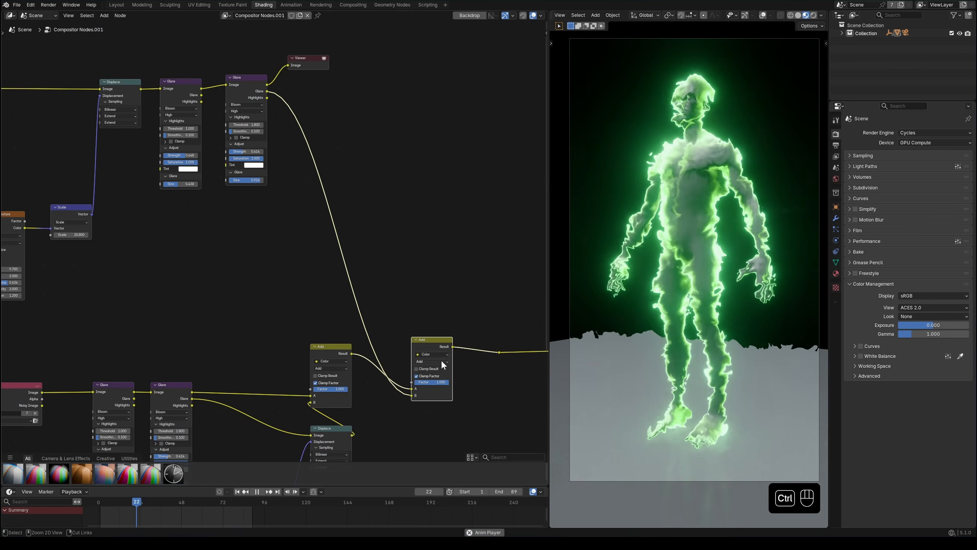
left_click(266, 91, "ctrl+shift")
middle_click_drag(448, 345, 444, 290)
left_click(444, 290, "ctrl+shift")
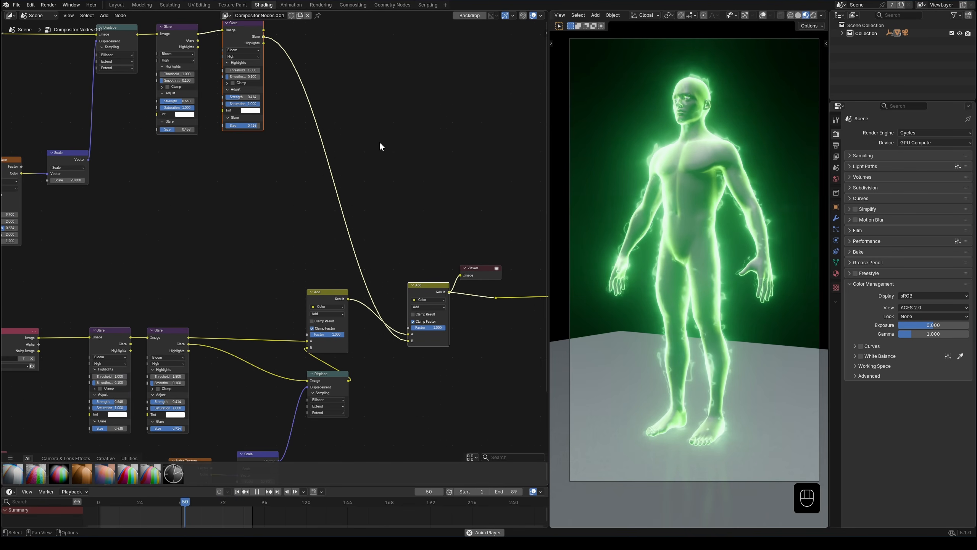
Step: Preview the Glare output of the upper branch's second Glare, and set that branch's Noise Texture Scale to 4.1 and Roughness to 0.799
middle_click_drag(379, 141, 449, 296)
scroll(435, 275, "up", 3)
left_click(346, 180, "ctrl+shift")
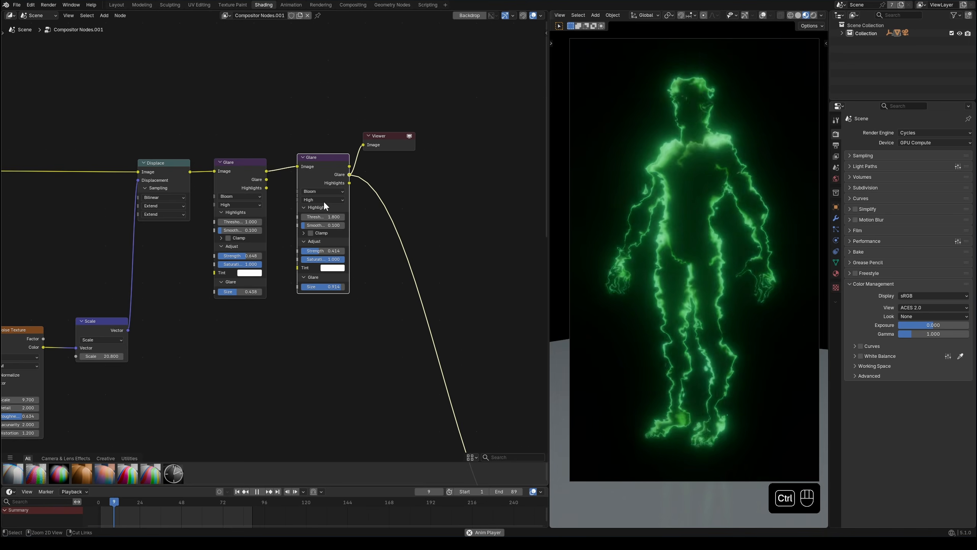
middle_click_drag(187, 348, 340, 245)
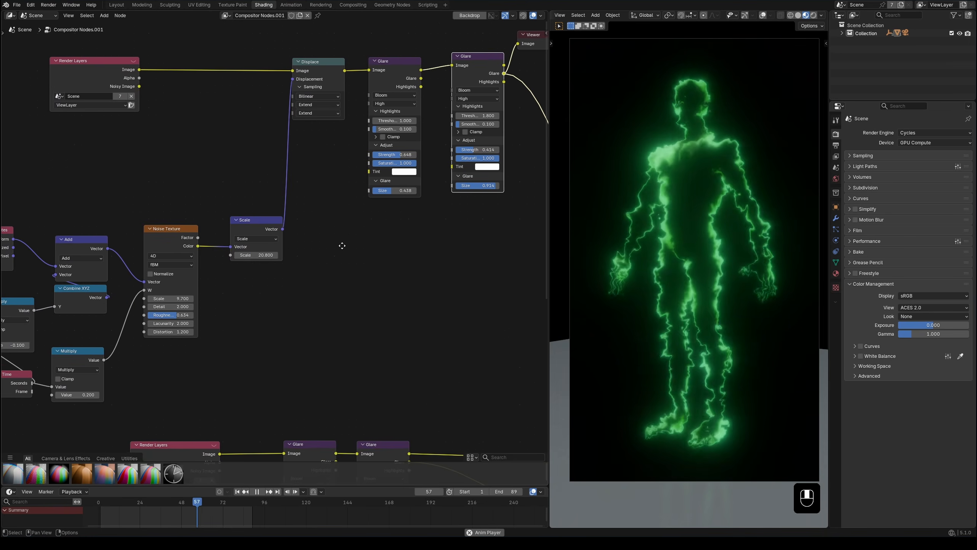
left_click_drag(289, 213, 282, 213)
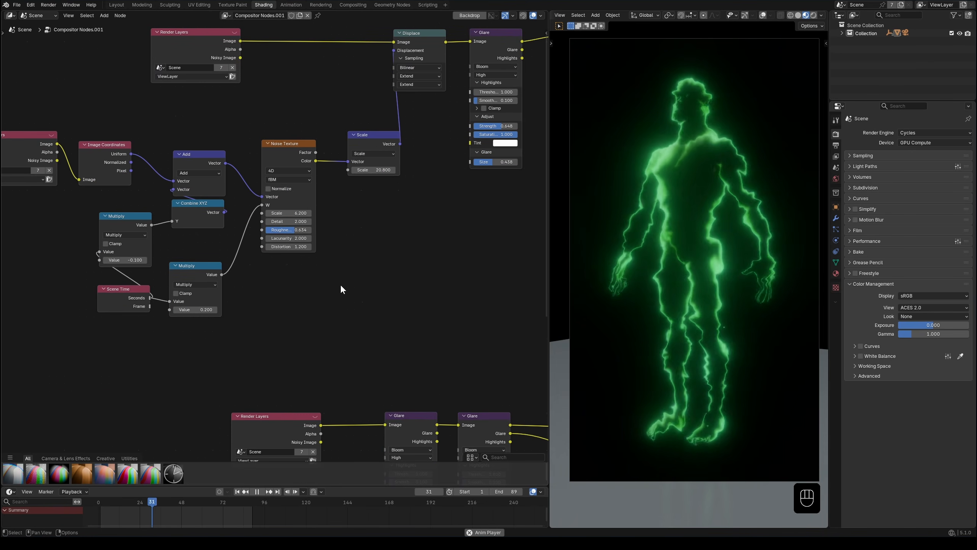
left_click_drag(281, 230, 303, 230)
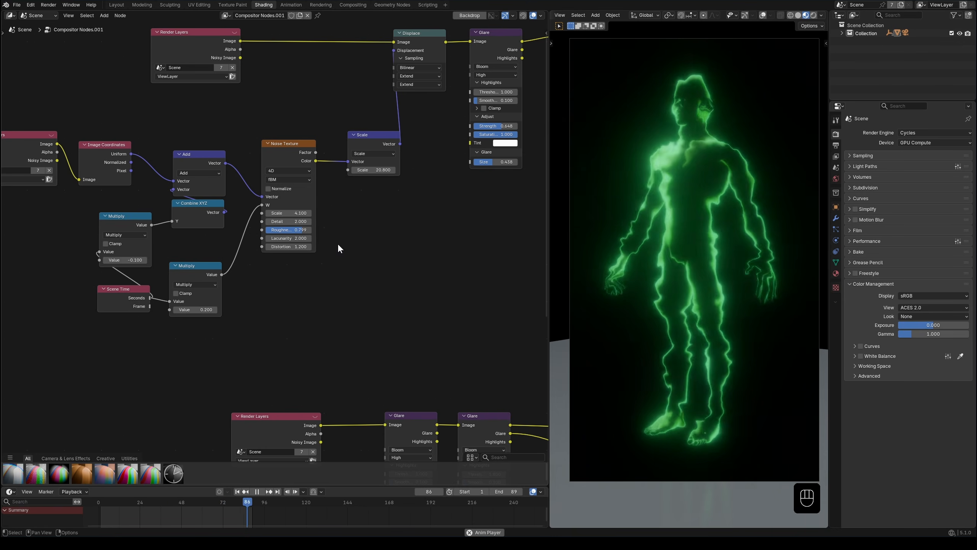
Step: Set the upper branch's Scale node to 25.8 and the Multiply driving the noise W to 0.3, and preview the combined result
left_click_drag(379, 171, 443, 208)
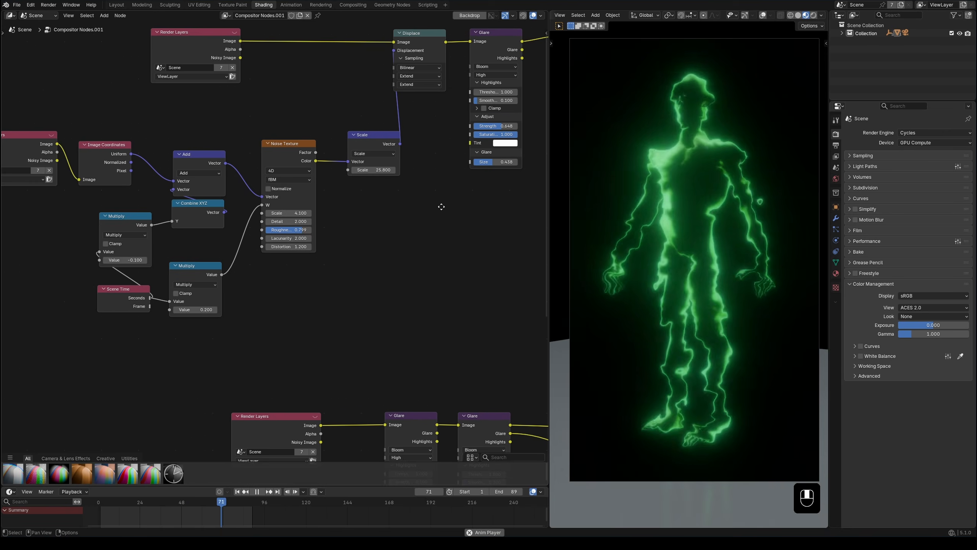
middle_click_drag(443, 208, 346, 223)
left_click(240, 300)
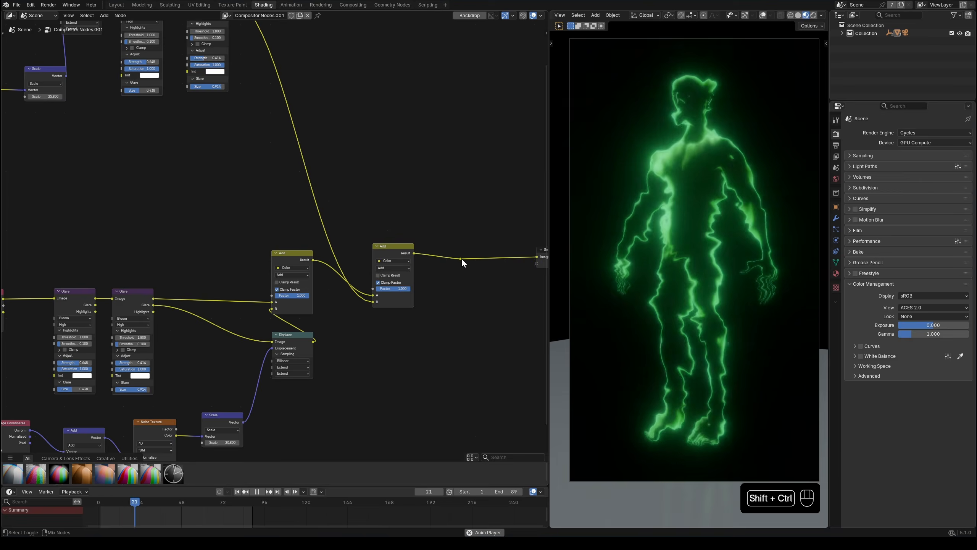
left_click(461, 259, "ctrl+shift")
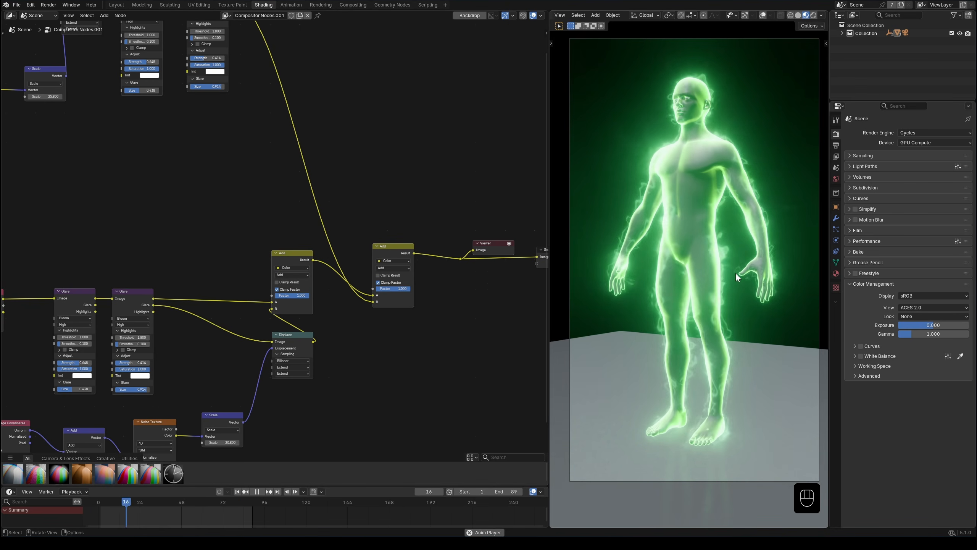
Step: Enable the Emission light pass for the view layer
middle_click_drag(730, 269, 648, 240)
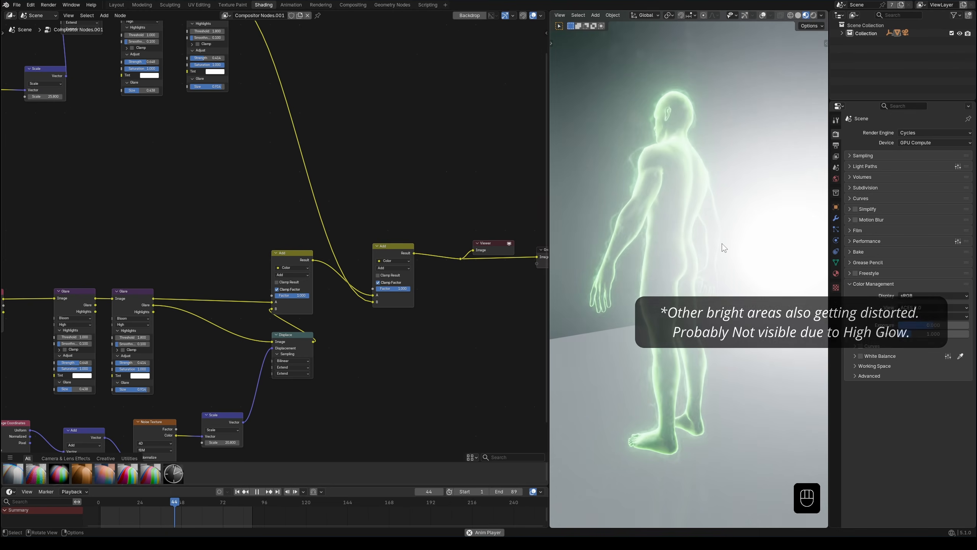
middle_click_drag(805, 253, 575, 264)
scroll(693, 267, "down", 5)
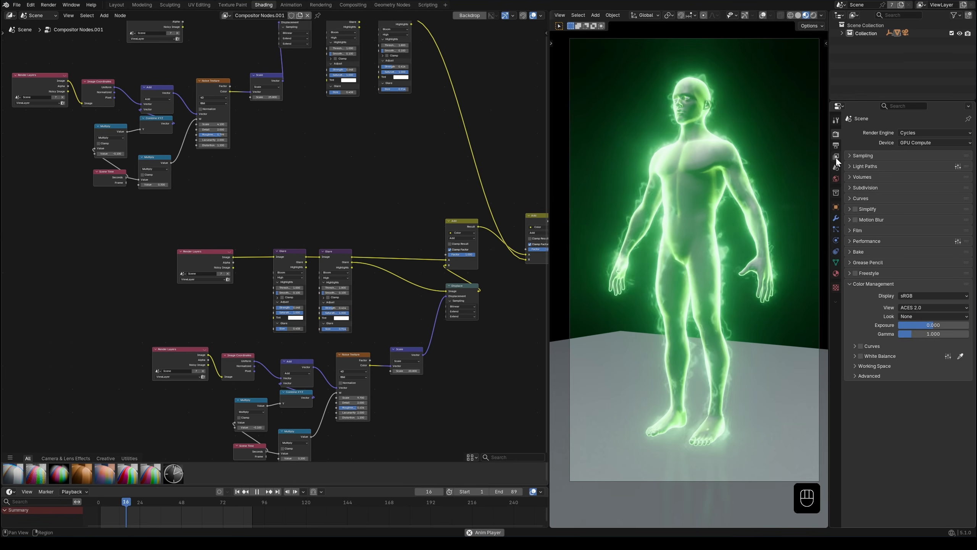
left_click(836, 156)
scroll(901, 438, "down", 5)
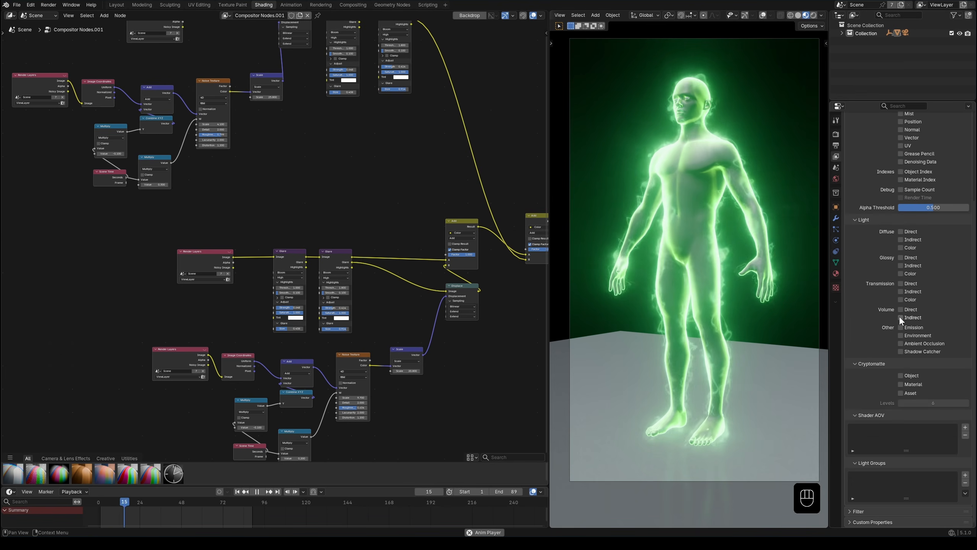
left_click(900, 327)
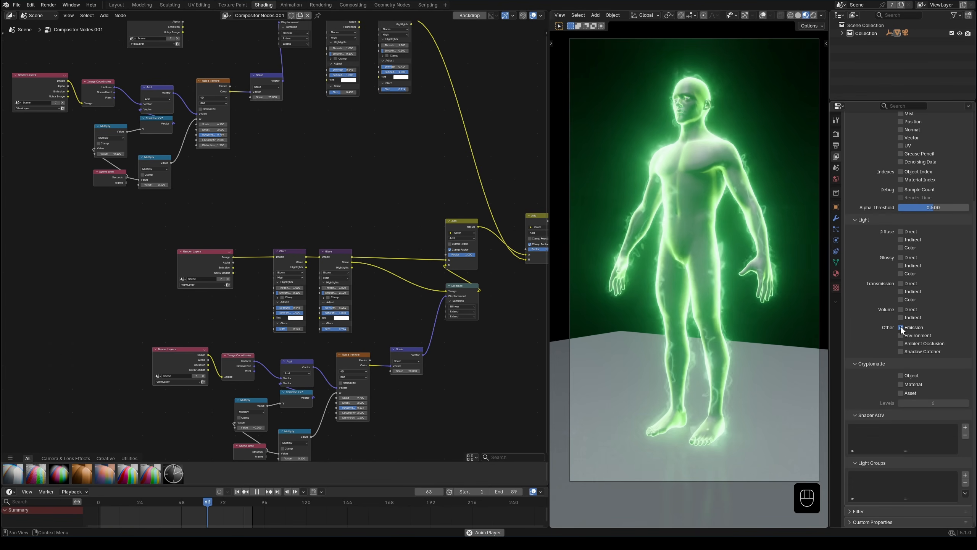
Step: Preview the Emission output of the upper branch's Render Layers node
middle_click_drag(177, 187, 216, 328)
scroll(225, 231, "up", 7)
left_click_drag(233, 175, 261, 175)
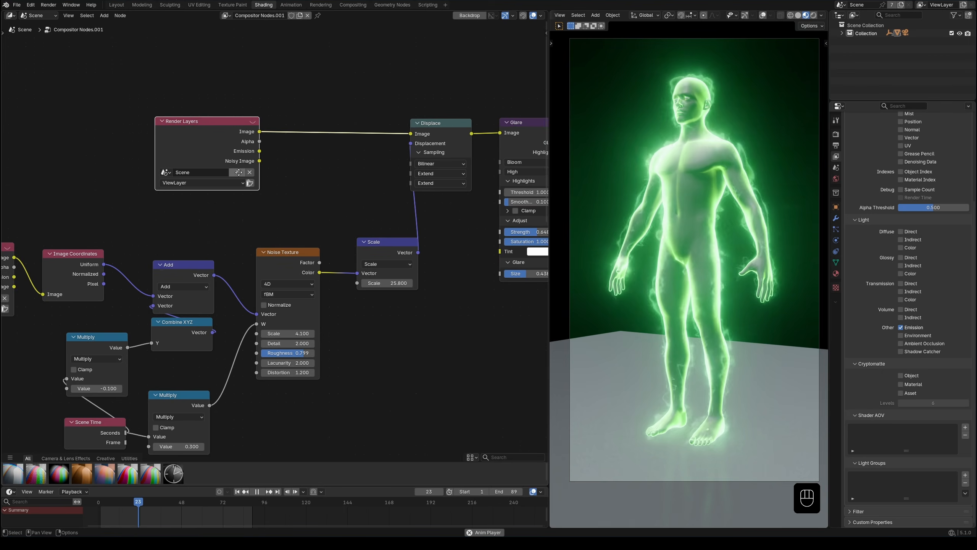
middle_click_drag(262, 175, 218, 170)
left_click(216, 147, "ctrl+shift")
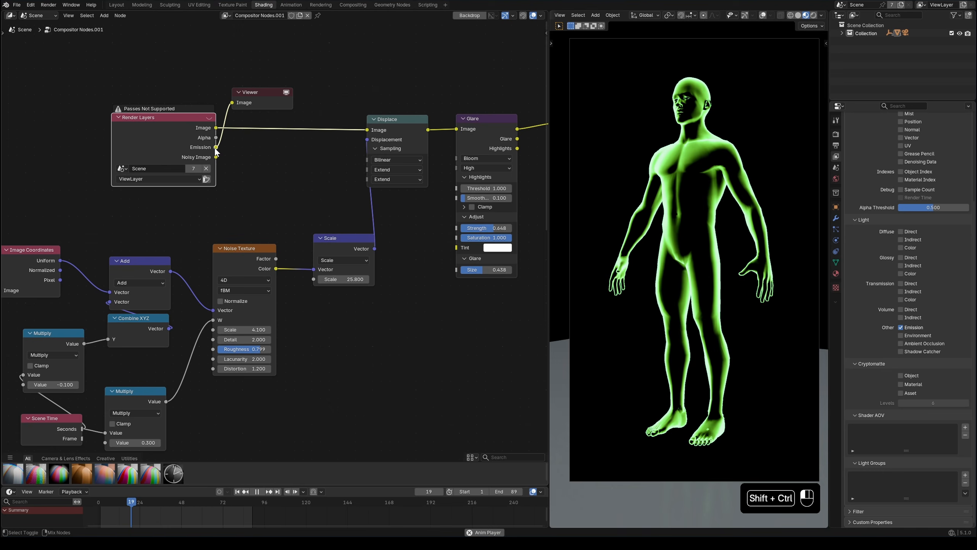
Step: Connect the upper Render Layers' Emission output to the Displace node's Image input, and preview the displaced result
middle_click_drag(278, 179, 228, 162)
scroll(217, 153, "up", 1)
key("x")
left_click_drag(171, 189, 194, 194, "ctrl")
left_click(390, 188, "ctrl+shift")
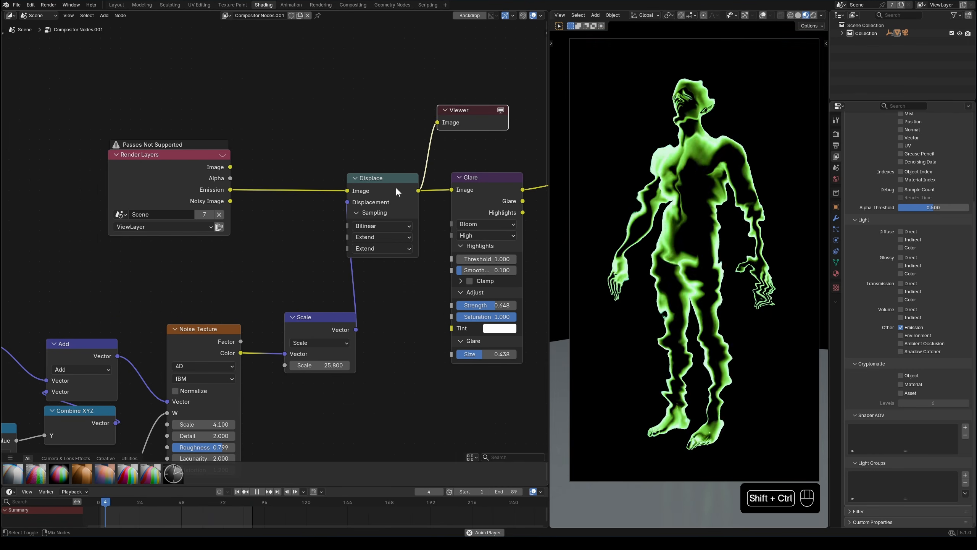
Step: Preview the upper second Glare's Glare output, and compare feeding the Displace node from the Image and the Emission passes
scroll(531, 208, "right", 5, "ctrl")
left_click(529, 209, "ctrl+shift")
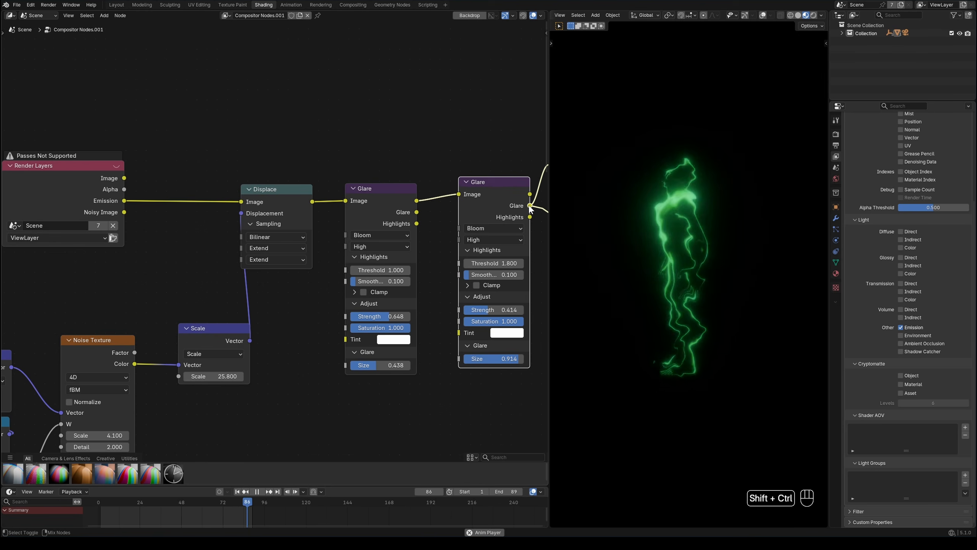
scroll(529, 208, "right", 3, "ctrl")
left_click_drag(83, 177, 199, 200)
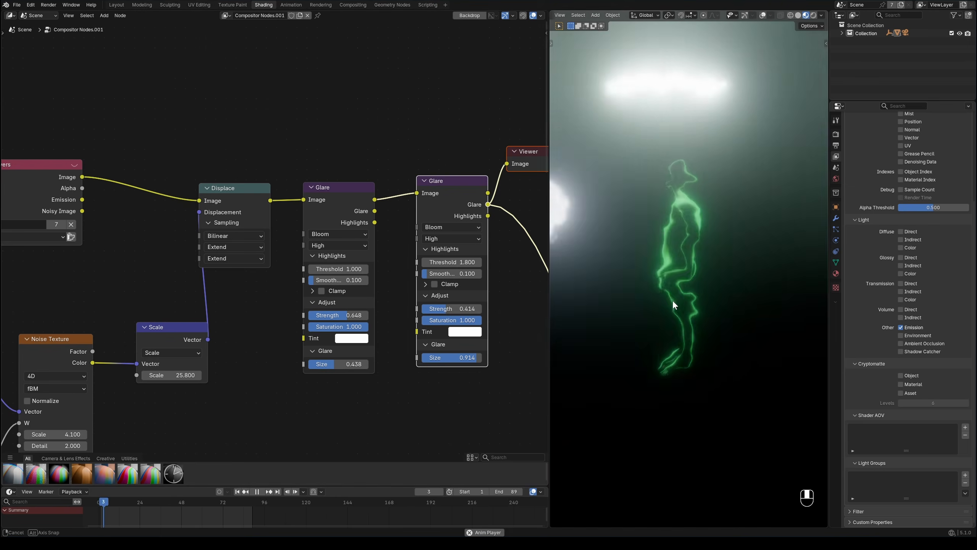
left_click_drag(82, 199, 200, 200)
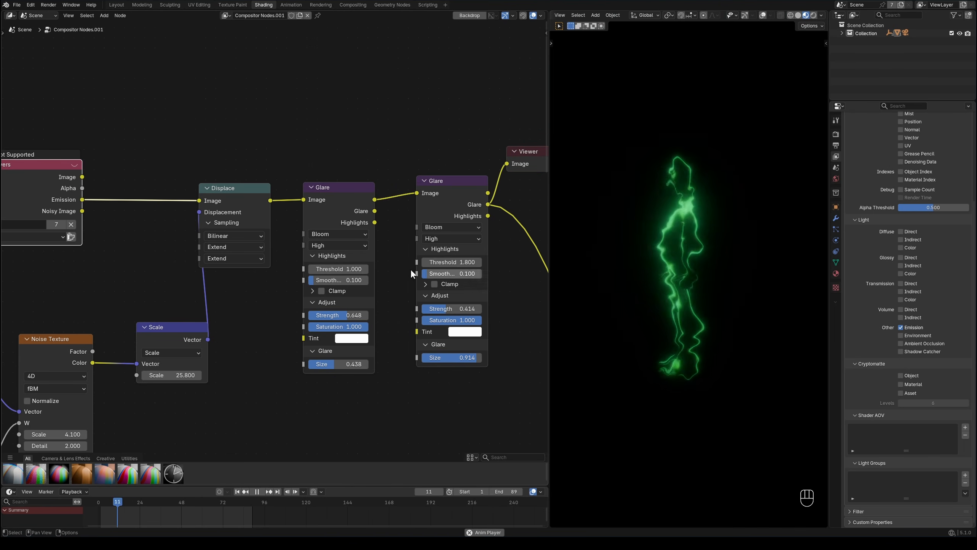
Step: Connect the lower Render Layers' Emission output to its first Glare, and preview the last Add node's combined result
scroll(169, 231, "down", 5)
middle_click_drag(331, 329, 287, 200)
scroll(348, 244, "down", 5)
middle_click_drag(347, 243, 419, 127)
scroll(327, 278, "up", 9)
left_click_drag(224, 258, 226, 278, "ctrl")
scroll(277, 266, "down", 4)
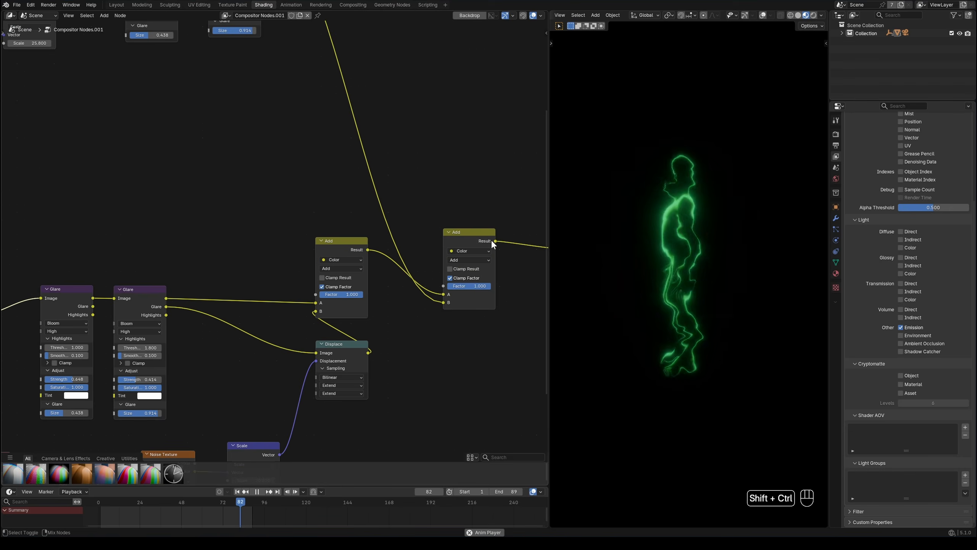
key("Home")
middle_click_drag(623, 315, 678, 316)
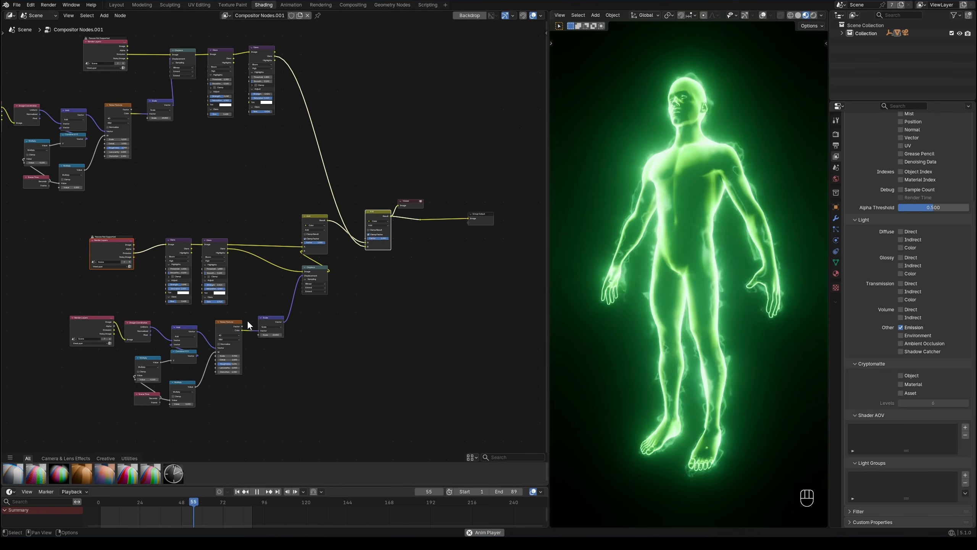
Step: Duplicate the lower Render Layers node above its branch and connect the copy's Image output to the first Add node's A
scroll(247, 320, "up", 1)
scroll(256, 303, "up", 2)
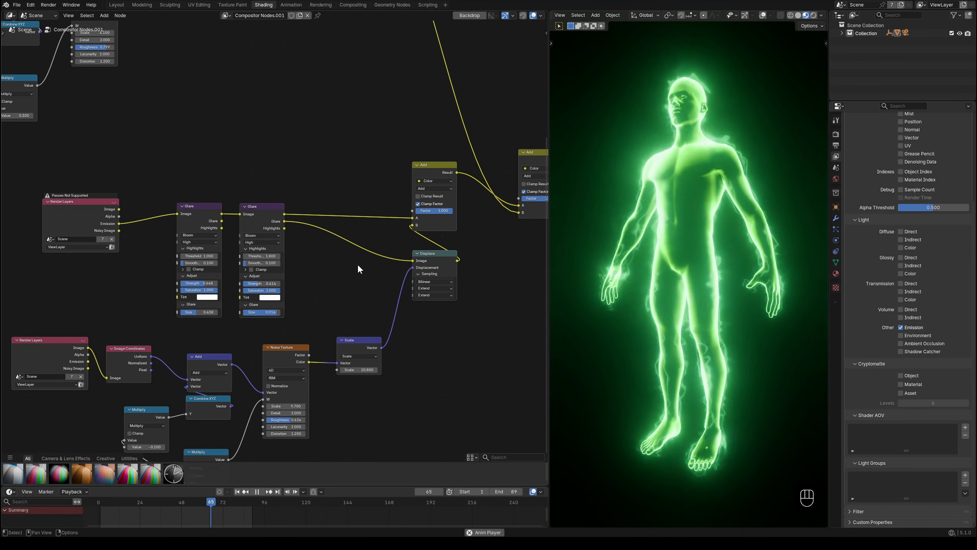
left_click_drag(61, 219, 82, 216)
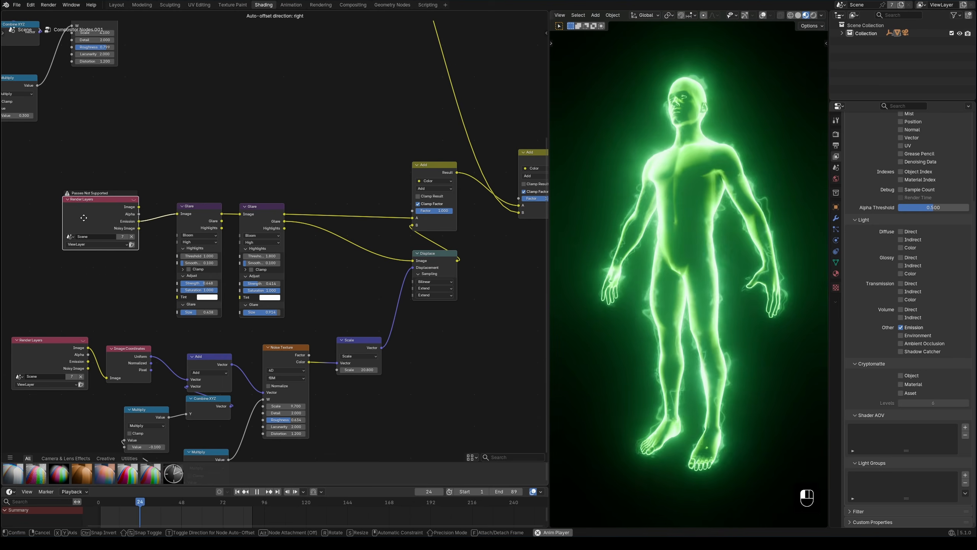
middle_click_drag(255, 278, 251, 325)
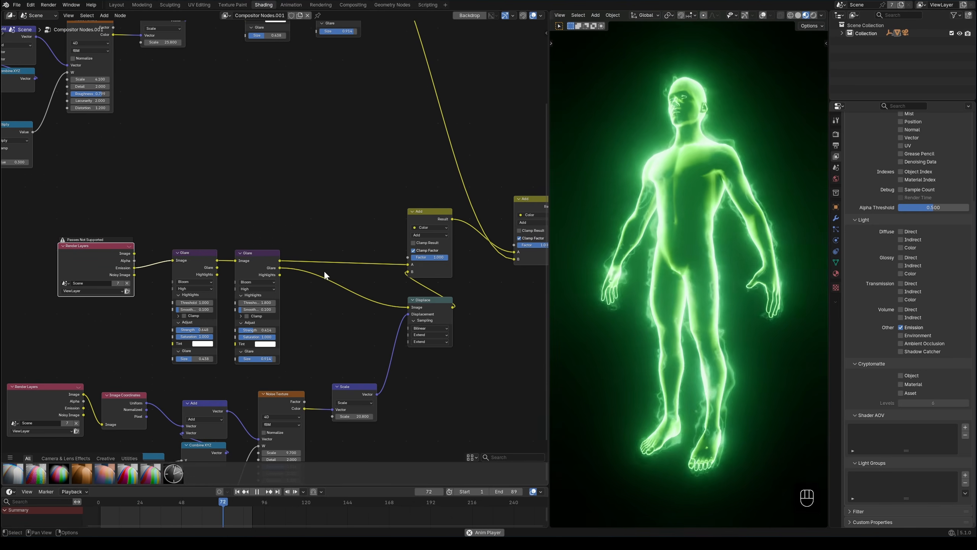
left_click_drag(422, 215, 432, 210)
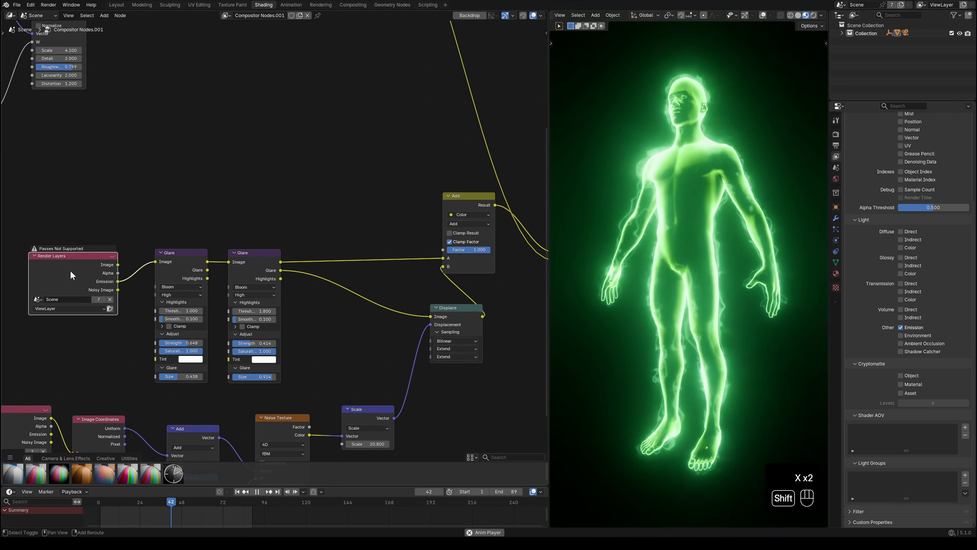
key("shift+d")
left_click(272, 168)
left_click_drag(318, 158, 445, 256)
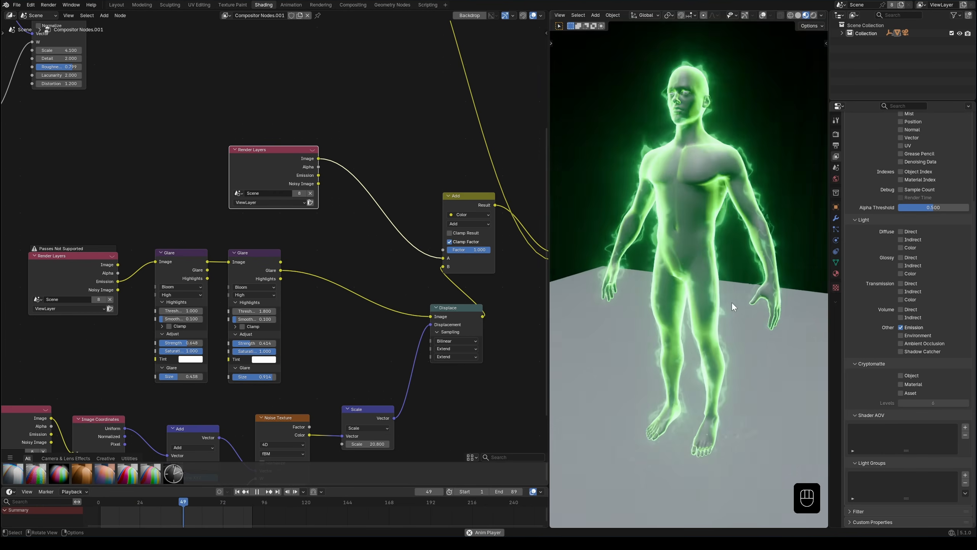
Step: Duplicate the lower pair of Glare nodes and insert the copies between the new Render Layers' Image output and the first Add node's A
left_click_drag(266, 164, 138, 125)
left_click_drag(173, 222, 241, 280, "shift")
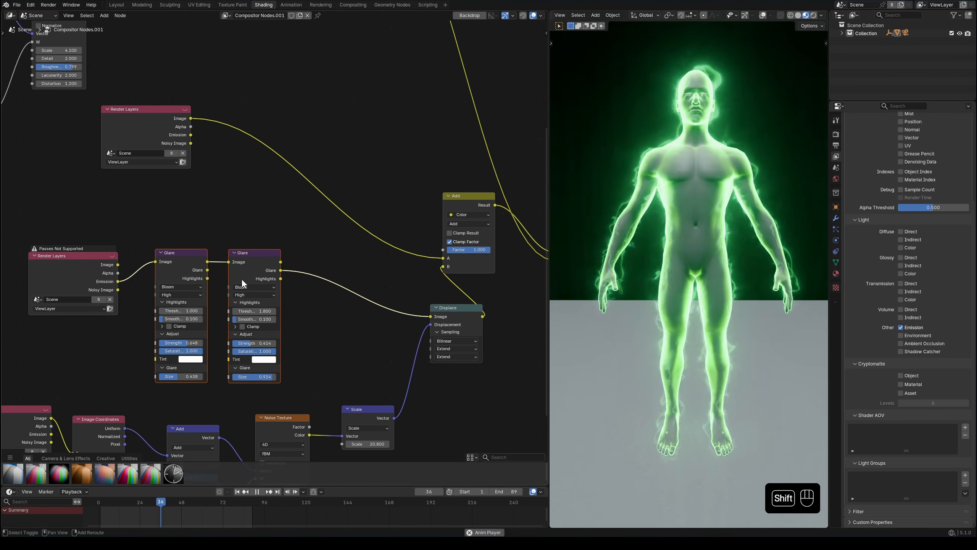
key("shift+d")
left_click(280, 113)
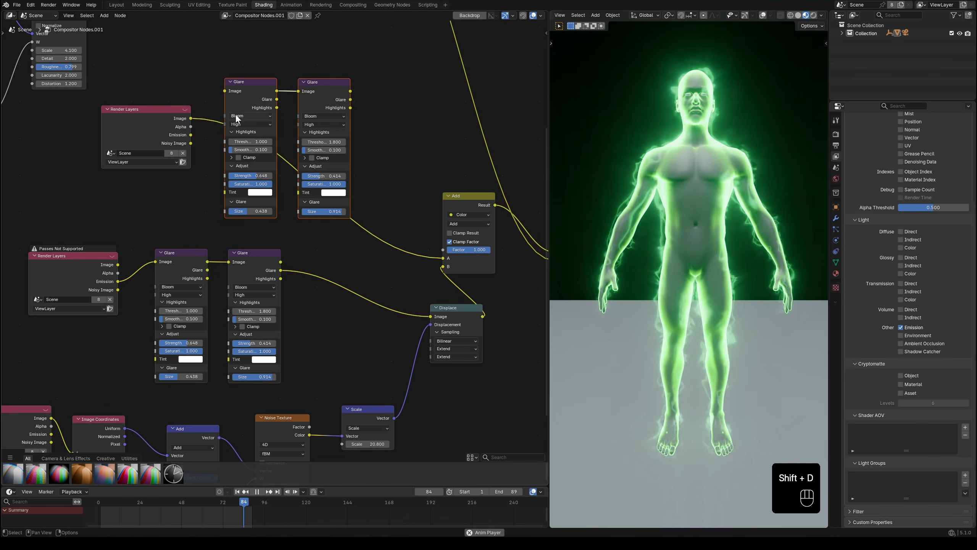
left_click_drag(350, 91, 443, 258)
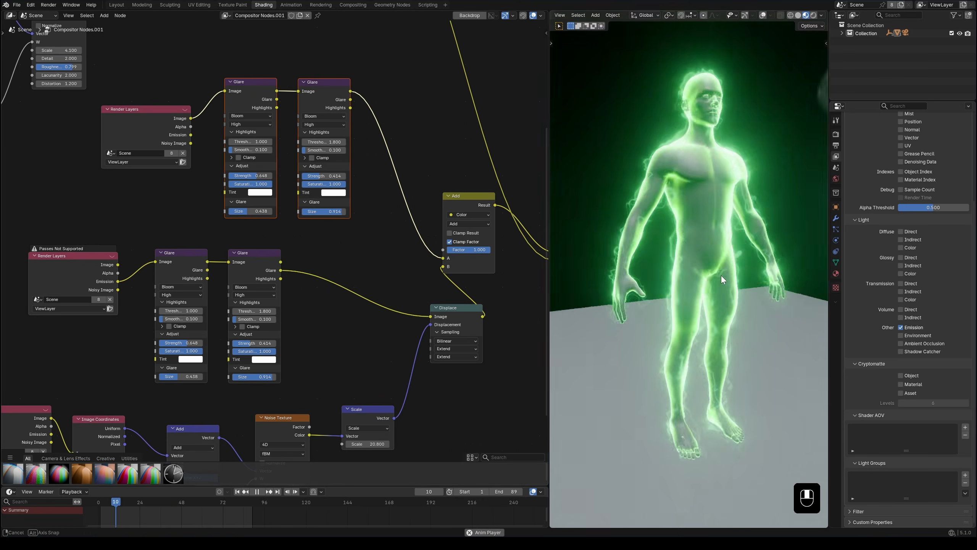
middle_click_drag(721, 275, 660, 215)
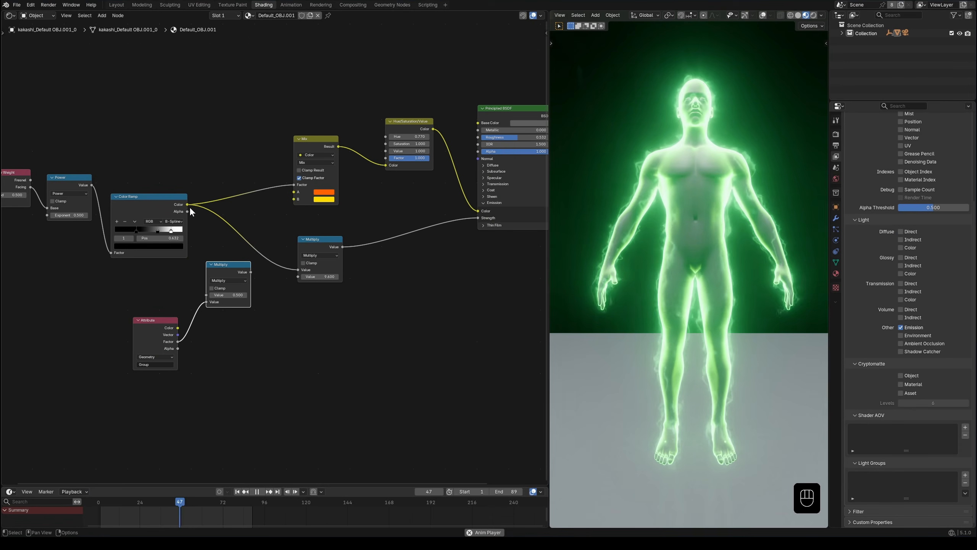
Step: In the figure's material, connect the Color Ramp's Color to the Multiply node that combines it with the Group attribute's Factor
left_click_drag(187, 205, 251, 272, "ctrl")
left_click_drag(204, 293, 207, 294, "ctrl")
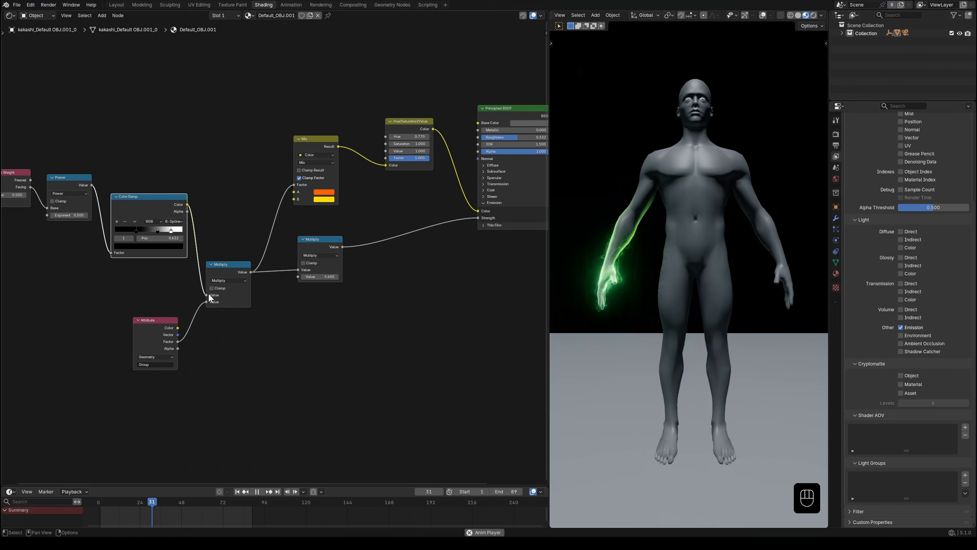
Step: Set the Hue of the material's Hue/Saturation/Value node to 1.0 to recolor the emission
middle_click_drag(679, 339, 729, 325)
scroll(694, 325, "up", 2)
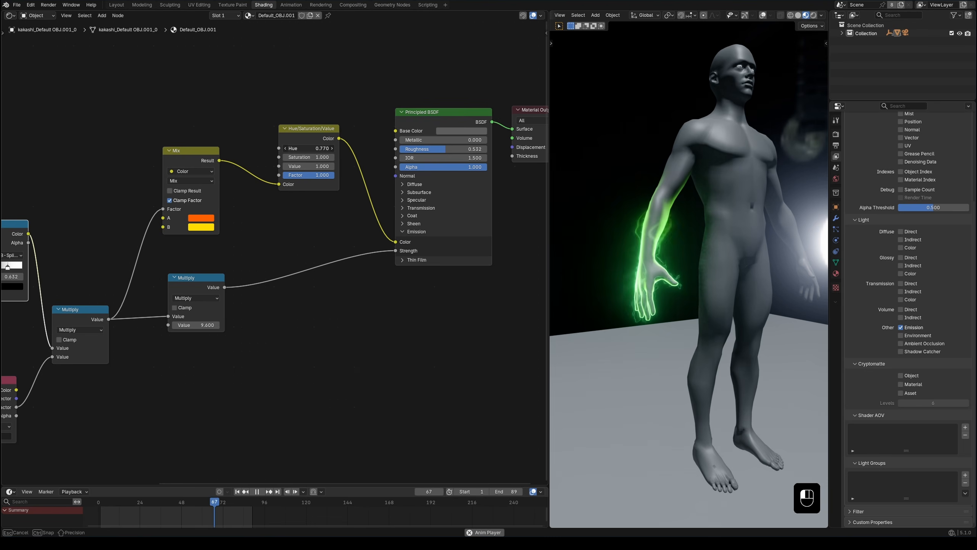
left_click_drag(304, 148, 331, 148)
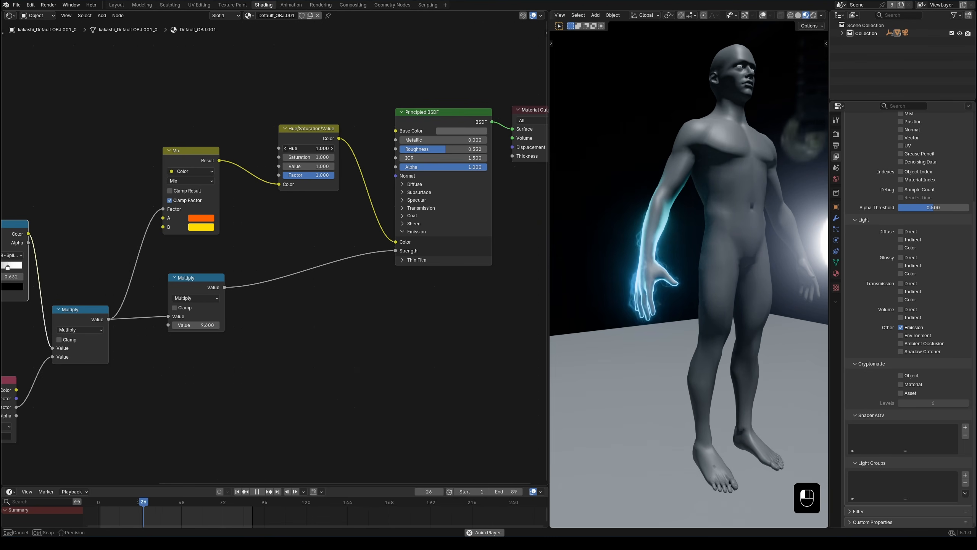